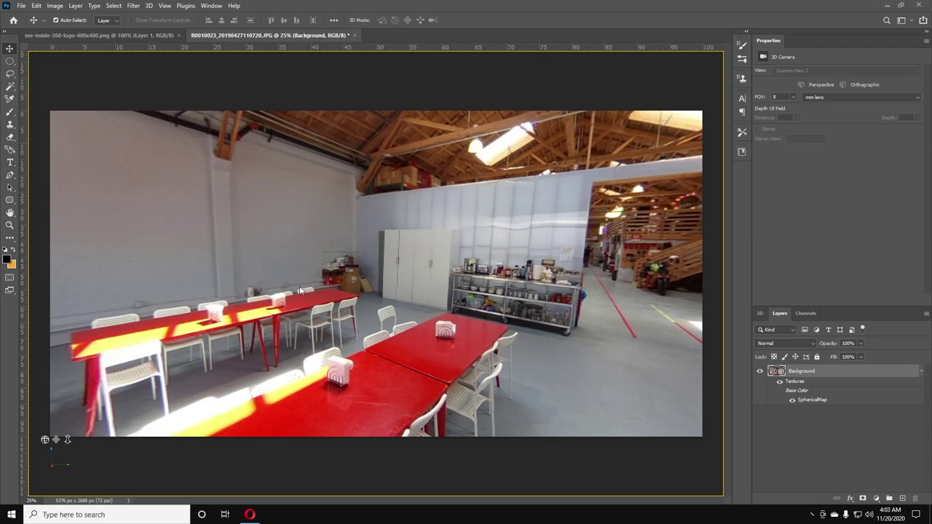
{"action": "left_click_drag", "start_coordinate": [385, 391], "coordinate": [384, 447]}
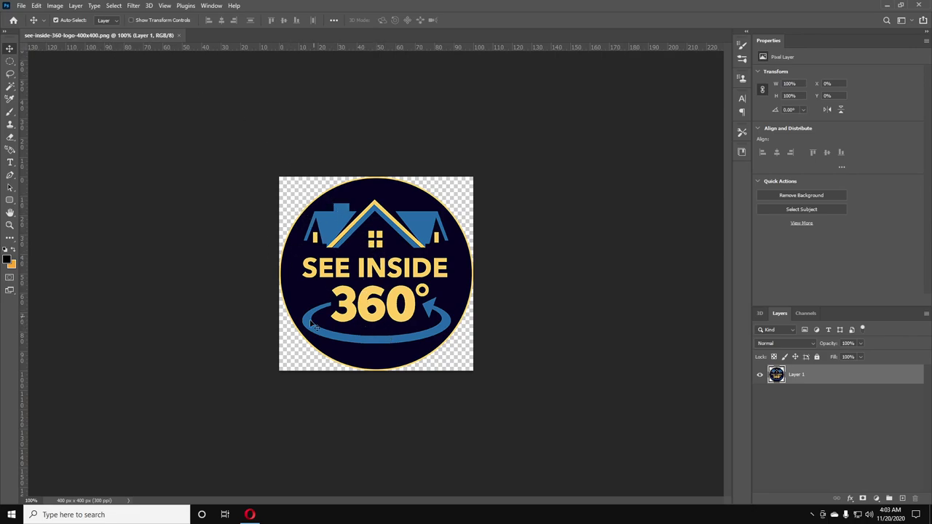
Switch to File Explorer and open R0010023_20190427110720.JPG from the Scoot HQ Originals folder in Photoshop
{"action": "mouse_move", "coordinate": [393, 513]}
{"action": "left_click", "coordinate": [485, 469]}
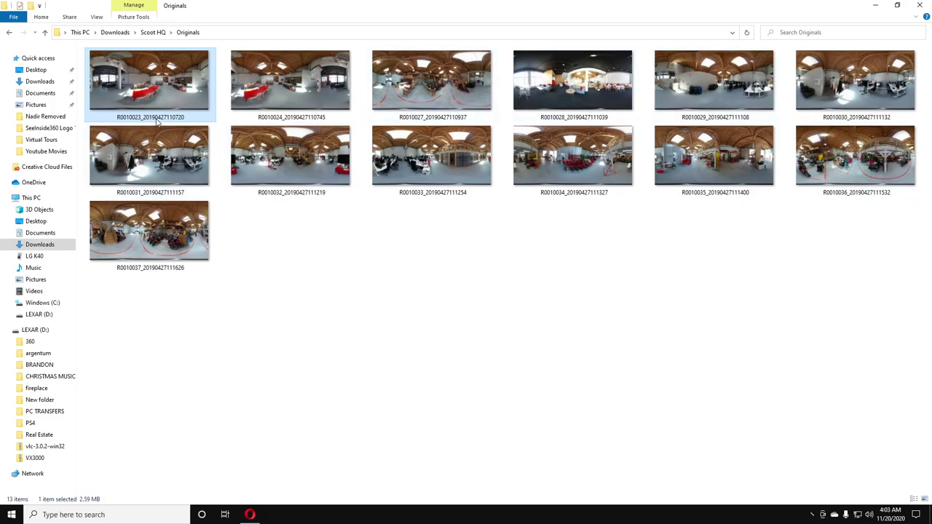
{"action": "mouse_move", "coordinate": [155, 118]}
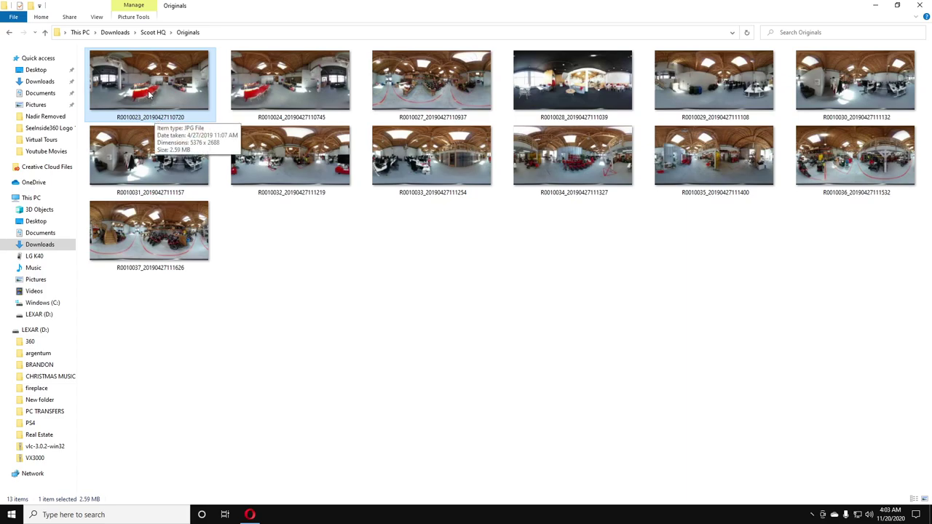
{"action": "right_click", "coordinate": [146, 91]}
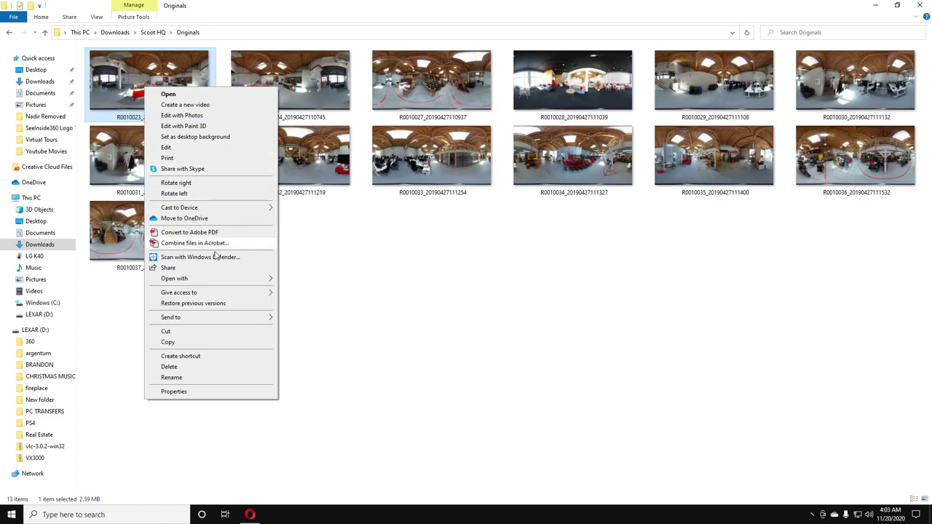
{"action": "mouse_move", "coordinate": [217, 281]}
{"action": "left_click", "coordinate": [307, 292]}
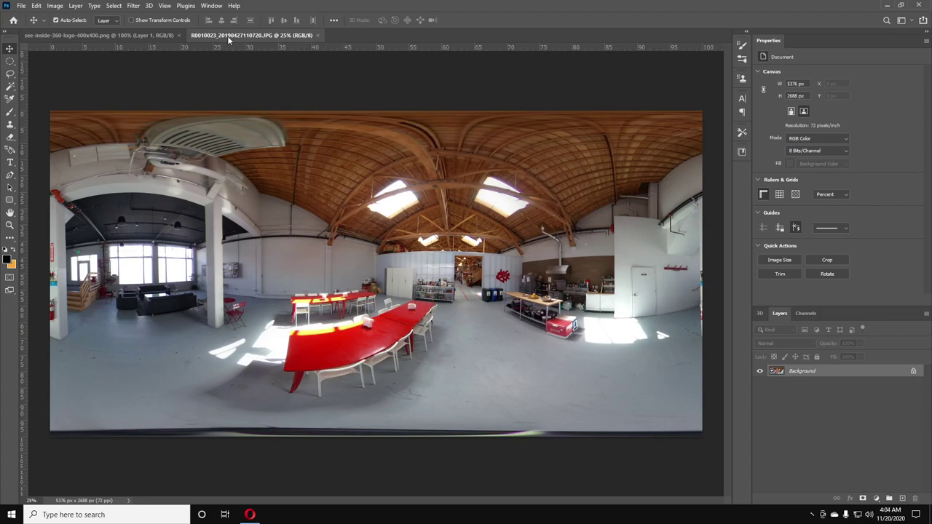
Show the recorded actions and start recording a new action named "Remove Tripod" in the Default Actions set
{"action": "left_click", "coordinate": [212, 7]}
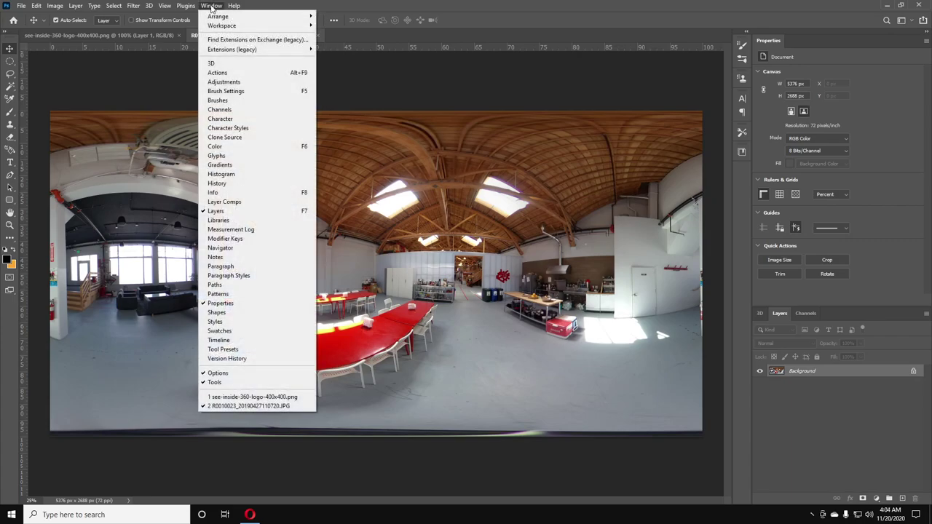
{"action": "left_click", "coordinate": [260, 75]}
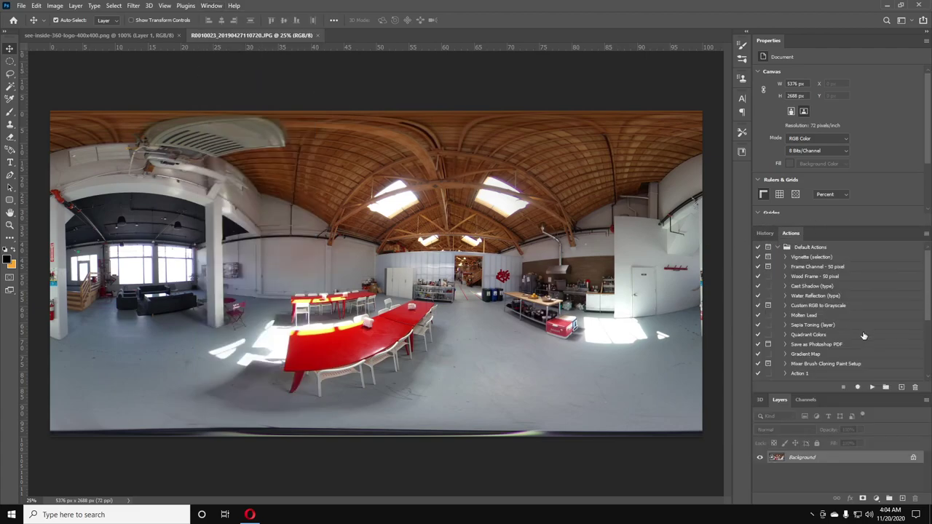
{"action": "scroll", "coordinate": [839, 310], "scroll_direction": "down", "scroll_amount": 1}
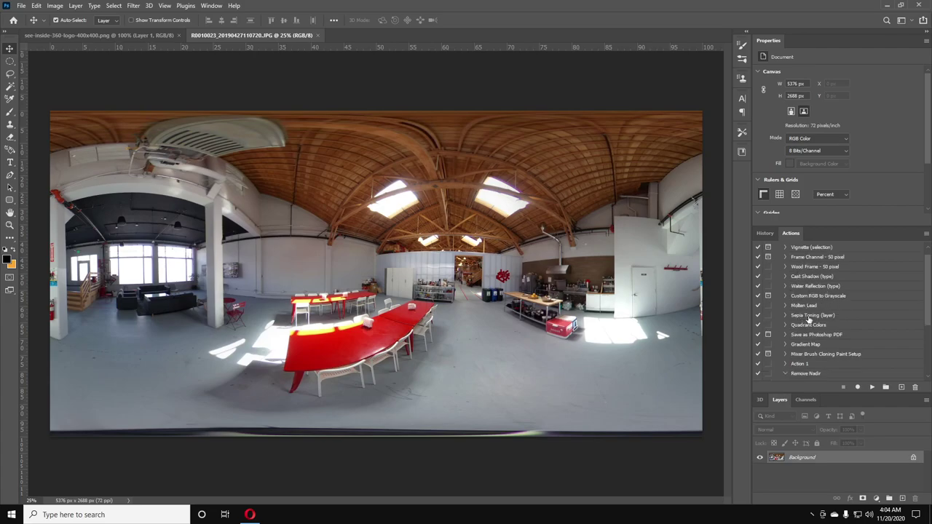
{"action": "left_click", "coordinate": [901, 388]}
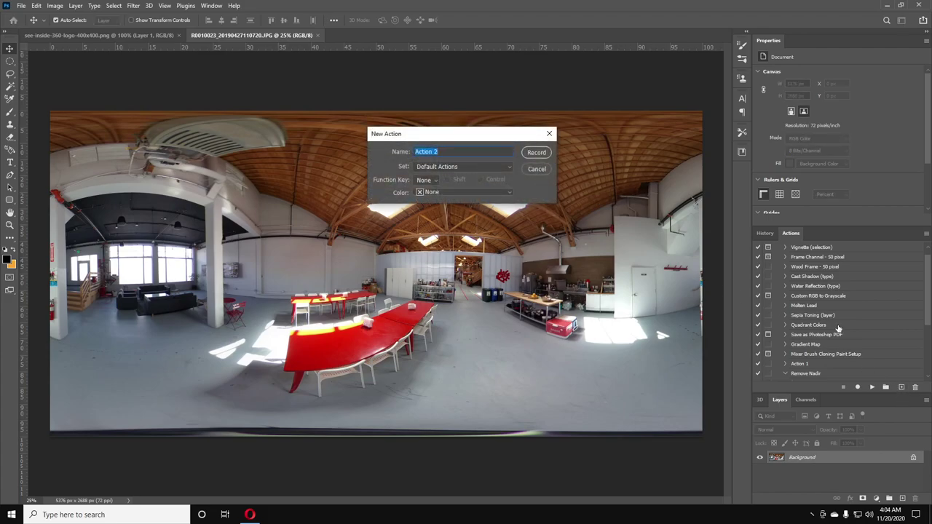
{"action": "type", "text": "Remove Tripod"}
{"action": "left_click", "coordinate": [536, 153]}
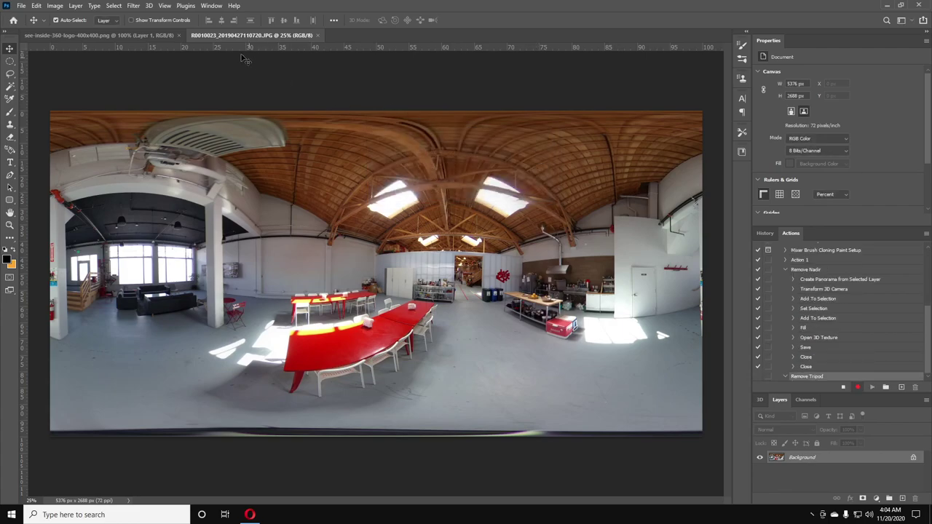
Create a spherical panorama layer from the selected background and turn its camera straight down onto the tripod on the floor
{"action": "left_click", "coordinate": [149, 6]}
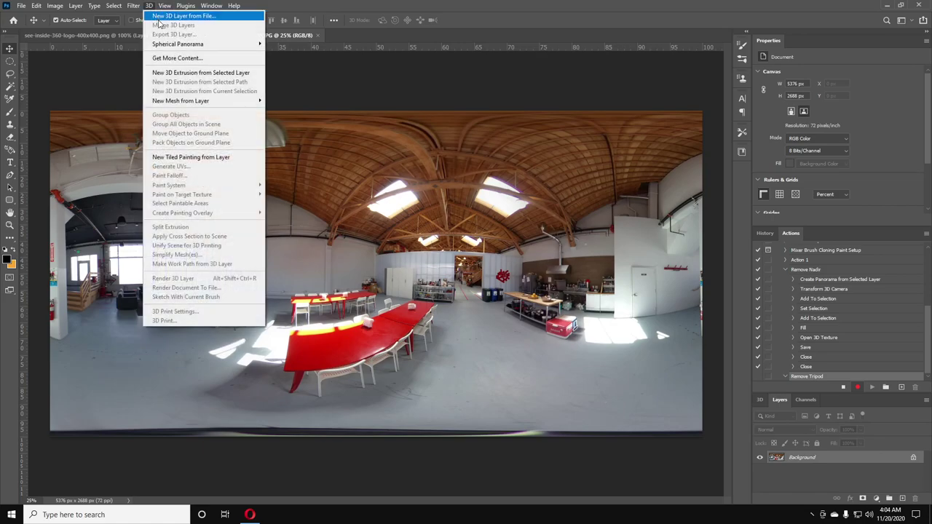
{"action": "mouse_move", "coordinate": [194, 48]}
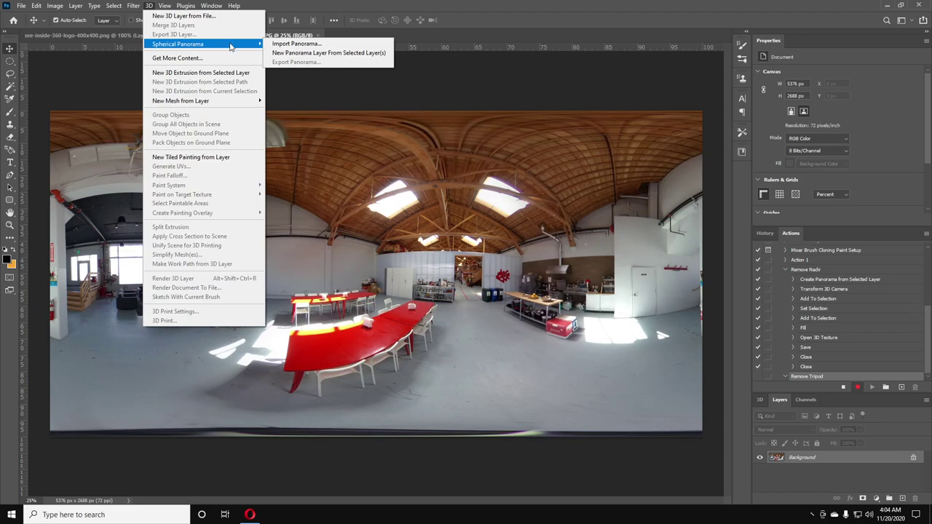
{"action": "left_click", "coordinate": [337, 55]}
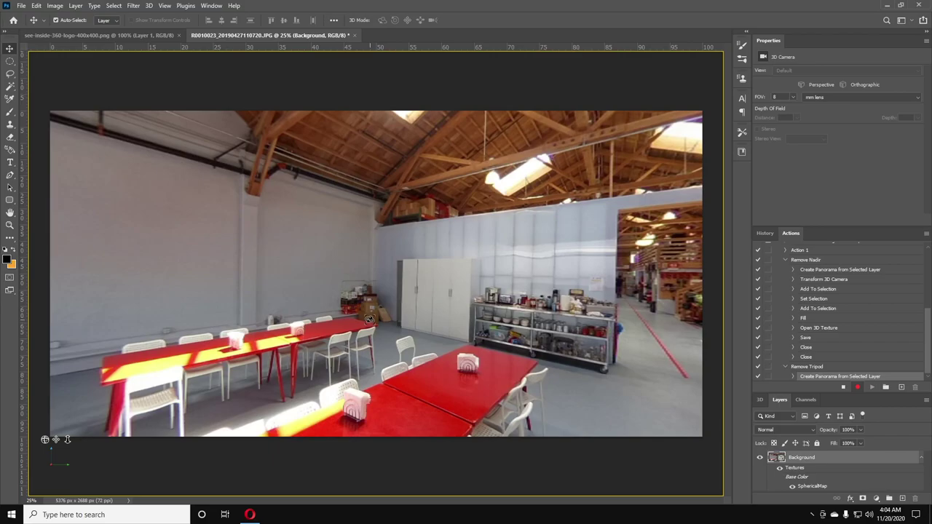
{"action": "left_click_drag", "start_coordinate": [371, 356], "coordinate": [381, 442]}
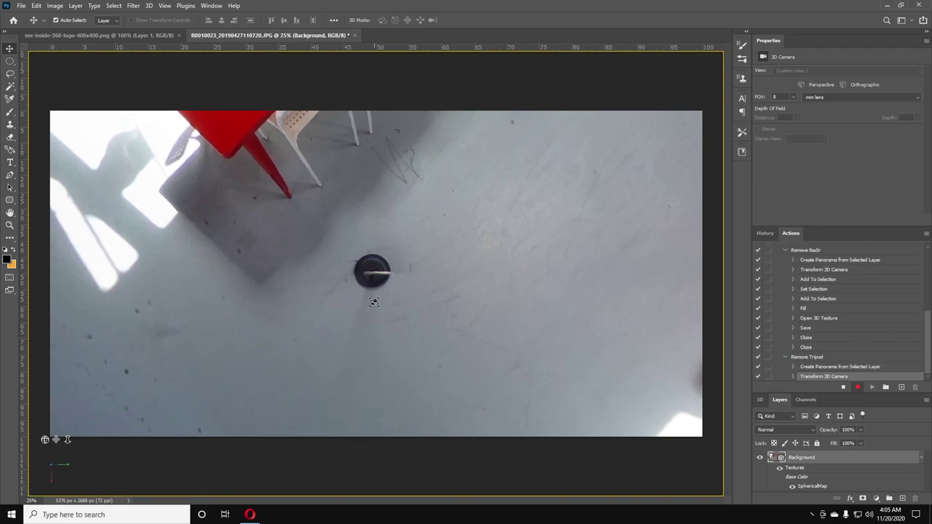
{"action": "left_click_drag", "start_coordinate": [376, 324], "coordinate": [375, 354]}
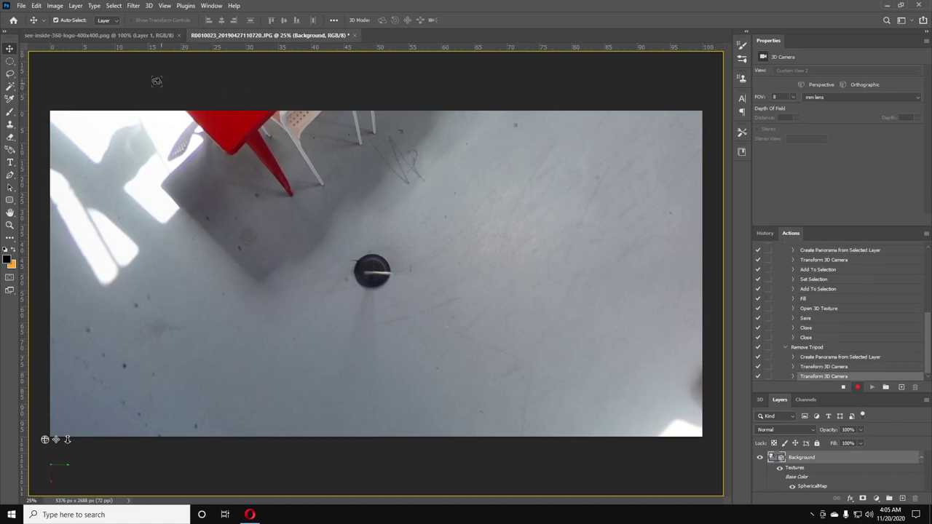
Select the tripod with a circular Elliptical Marquee and fill it with Content-Aware, Color Adaptation on, at 100% opacity
{"action": "left_click", "coordinate": [11, 66]}
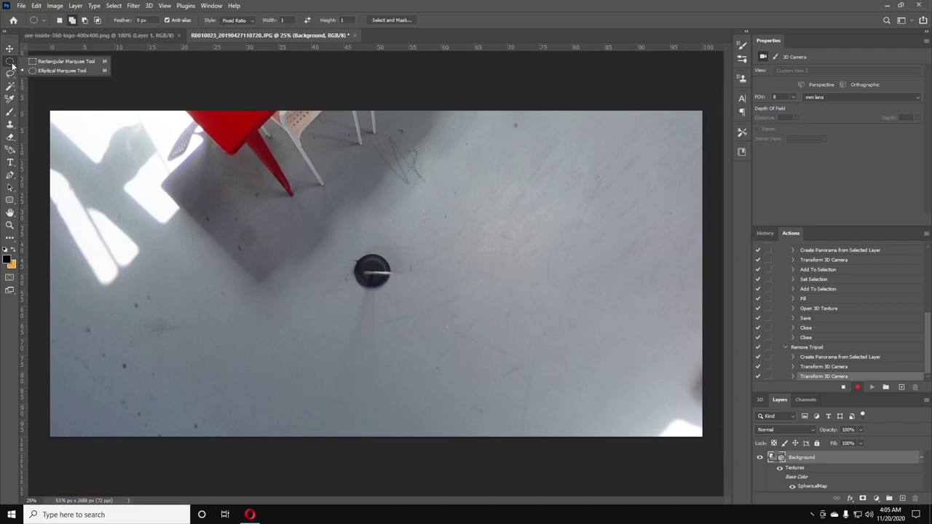
{"action": "left_click", "coordinate": [56, 70]}
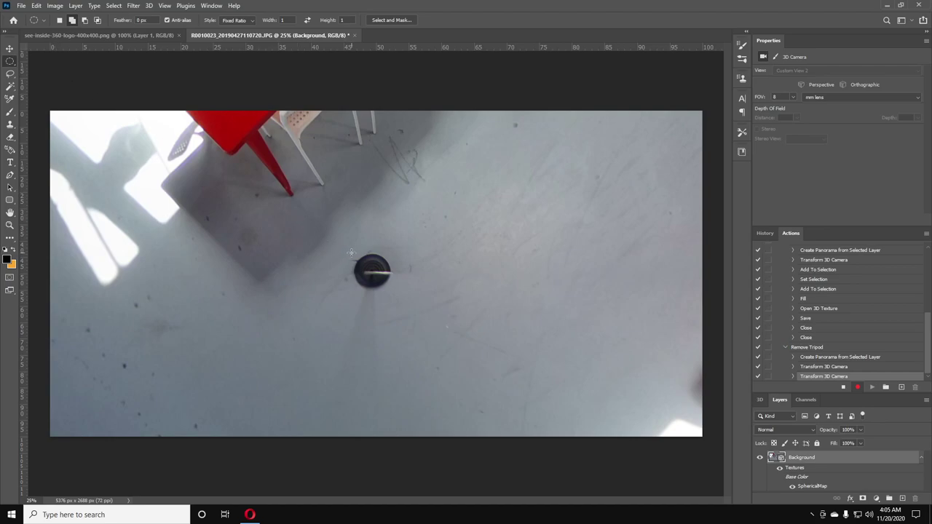
{"action": "left_click_drag", "start_coordinate": [348, 252], "coordinate": [421, 296]}
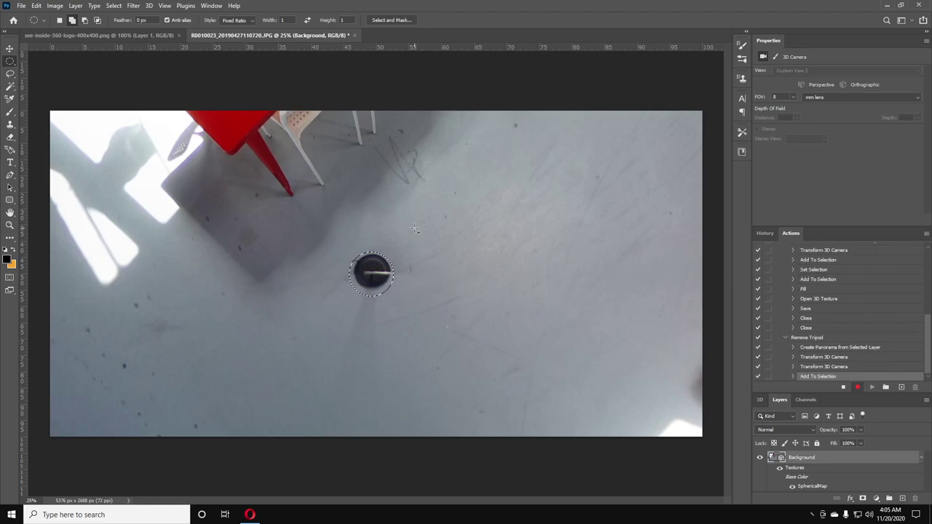
{"action": "left_click", "coordinate": [36, 6]}
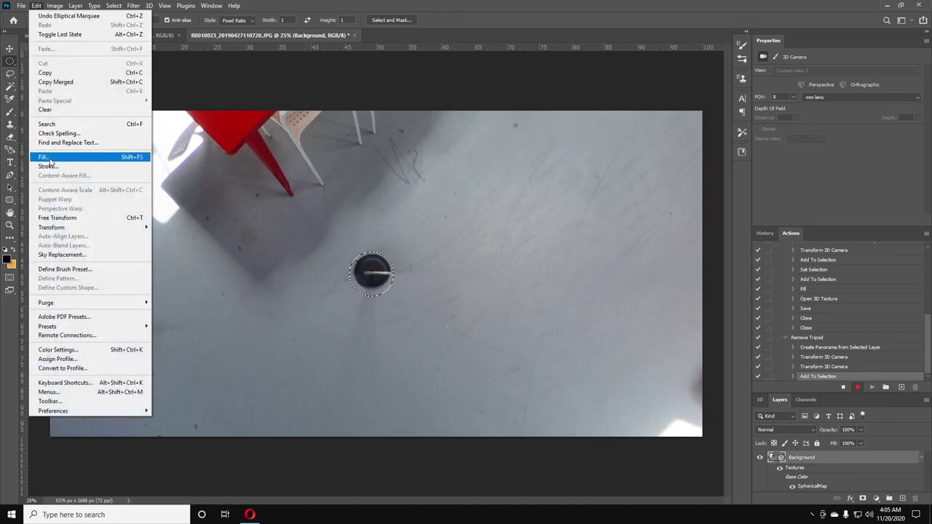
{"action": "left_click", "coordinate": [72, 156]}
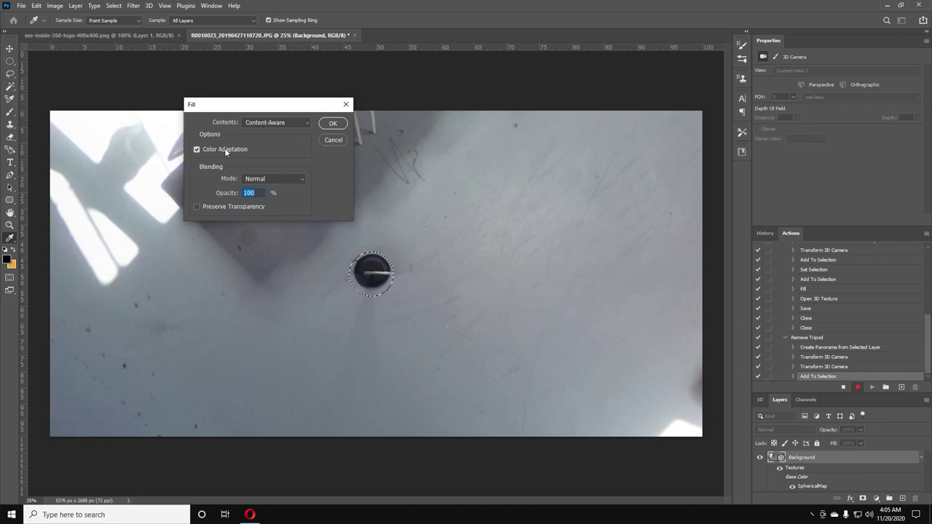
{"action": "left_click", "coordinate": [333, 123]}
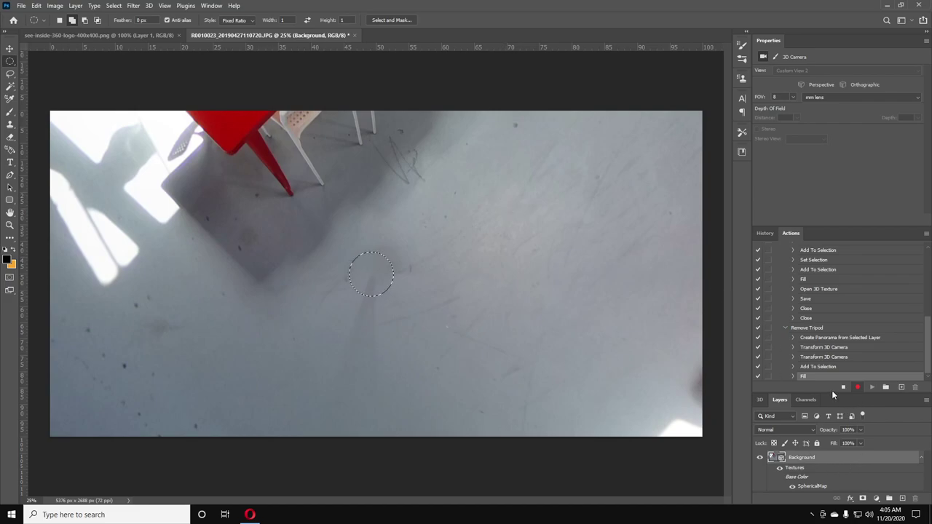
Open the panorama layer's SphericalMap texture as a separate document and enlarge the areas listing layers and actions
{"action": "left_click_drag", "start_coordinate": [834, 394], "coordinate": [833, 348]}
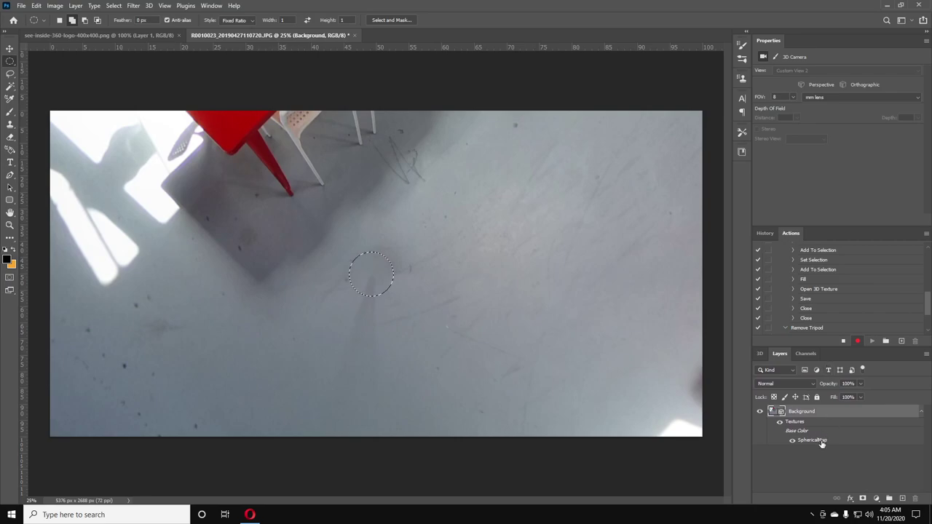
{"action": "mouse_move", "coordinate": [821, 443]}
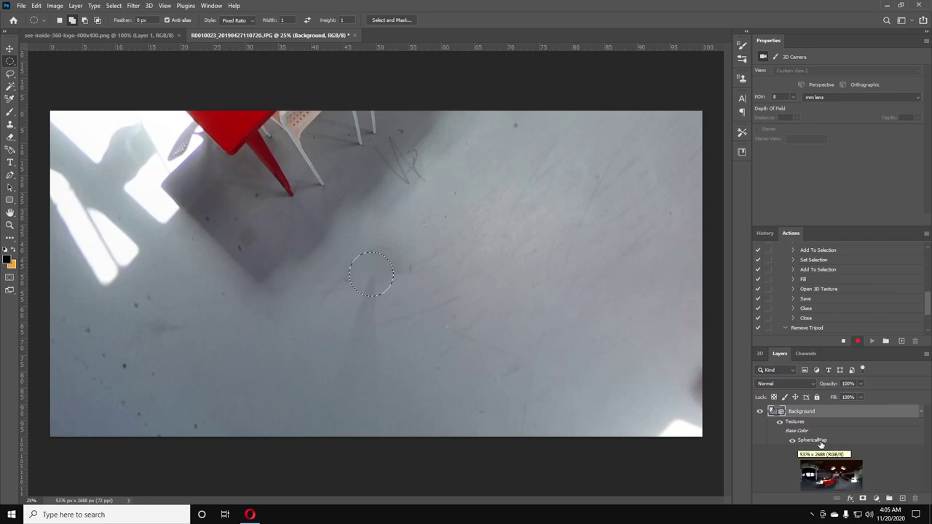
{"action": "double_click", "coordinate": [830, 441]}
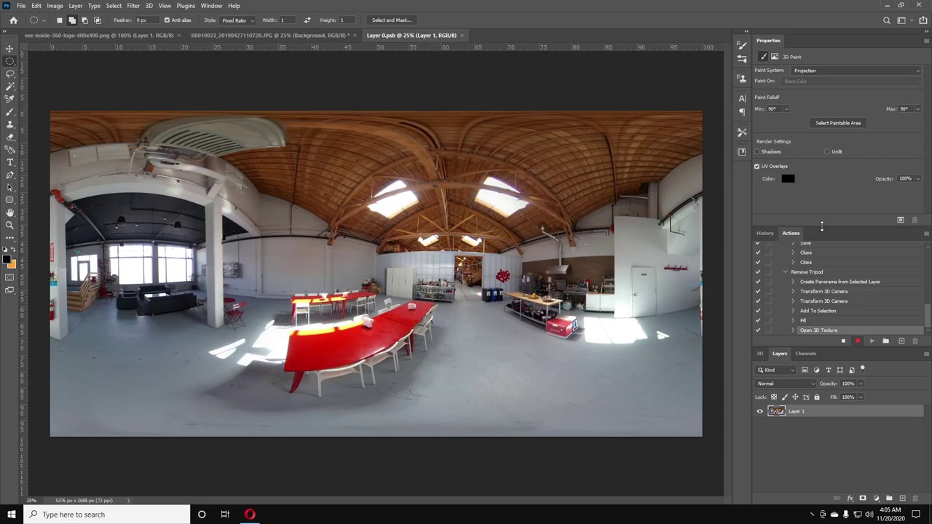
{"action": "left_click_drag", "start_coordinate": [821, 227], "coordinate": [813, 166]}
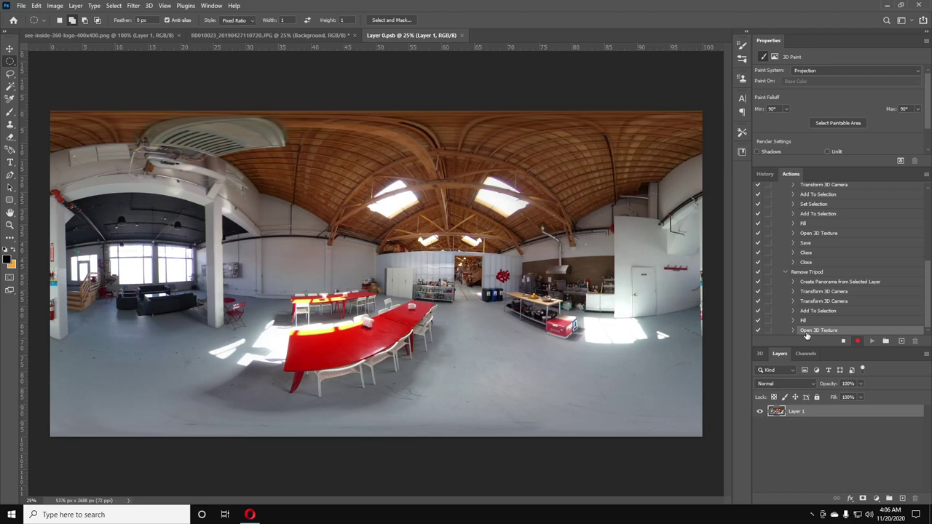
Save the texture as JPEG "Layer 0" in Downloads > Scoot HQ > Tripod Removed at quality 12, Progressive, and close the texture document
{"action": "left_click", "coordinate": [22, 6]}
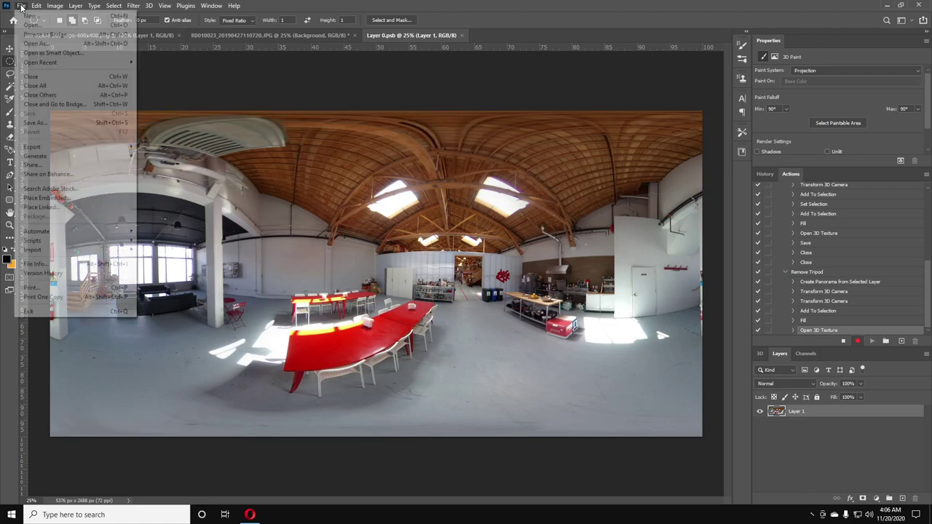
{"action": "left_click", "coordinate": [37, 122]}
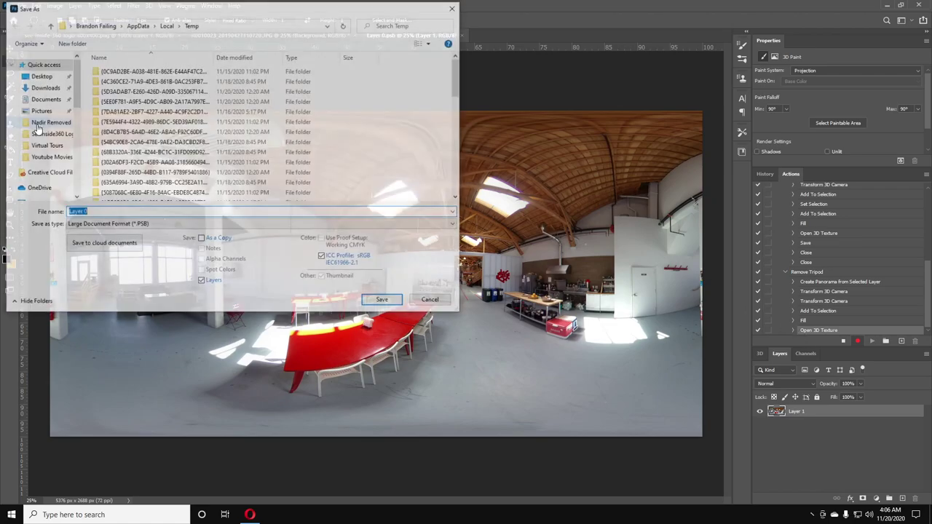
{"action": "left_click", "coordinate": [40, 88]}
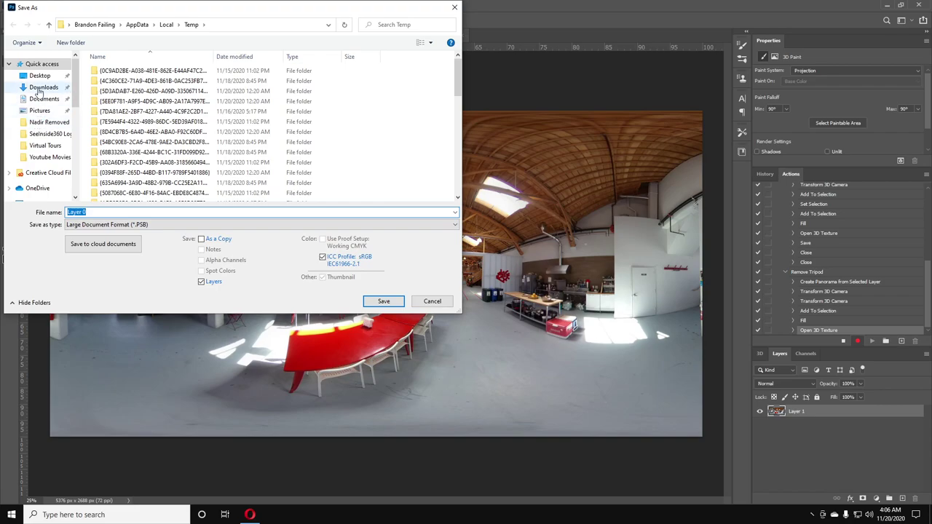
{"action": "double_click", "coordinate": [115, 94]}
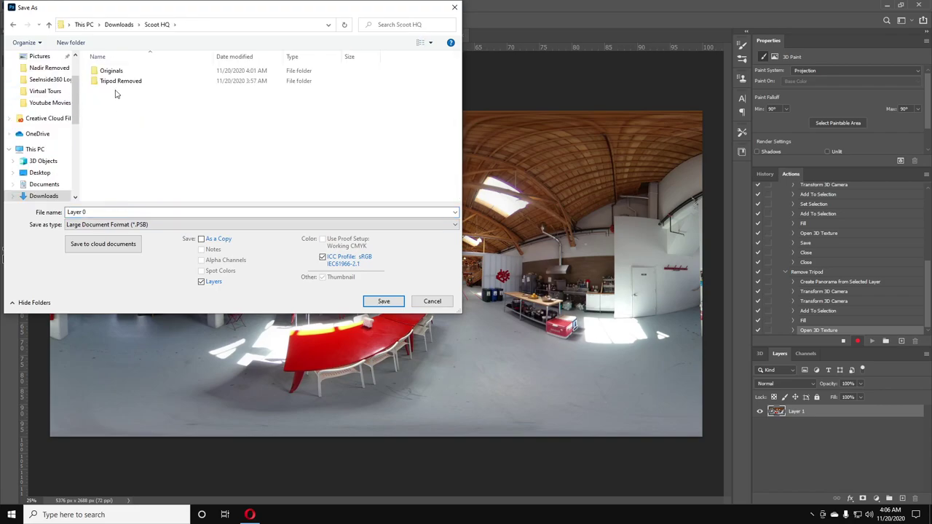
{"action": "left_click", "coordinate": [118, 81]}
{"action": "double_click", "coordinate": [126, 82]}
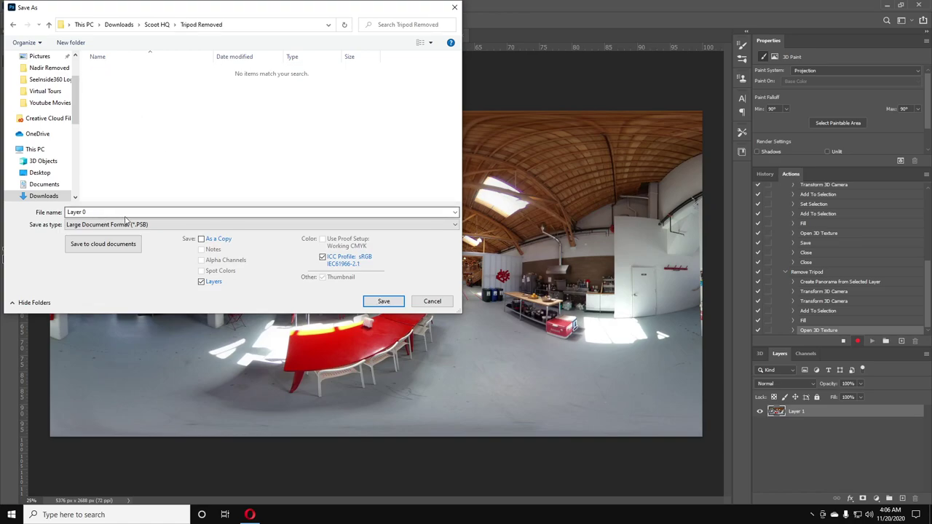
{"action": "left_click", "coordinate": [156, 224]}
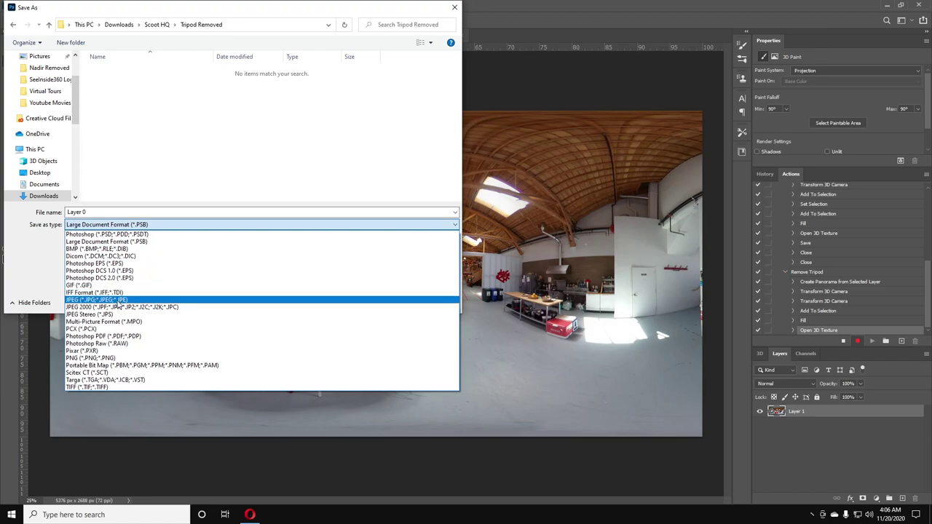
{"action": "left_click", "coordinate": [118, 300]}
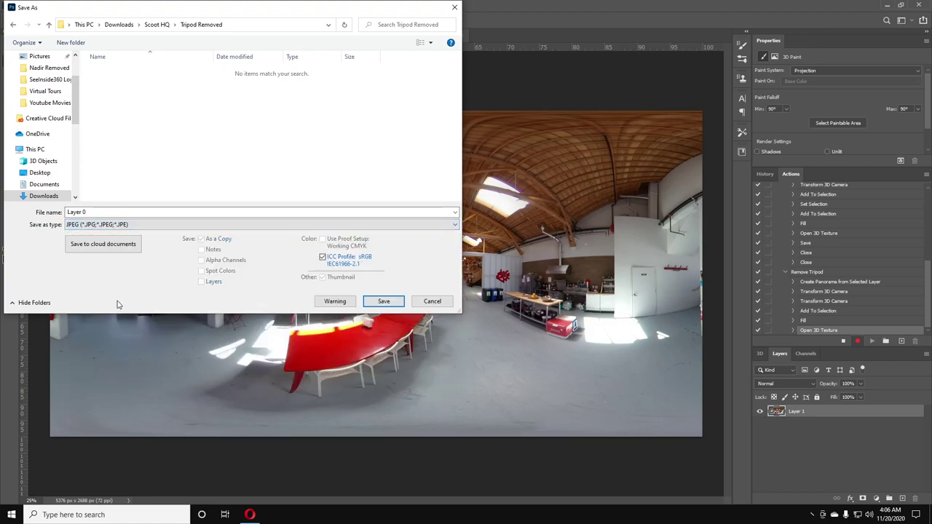
{"action": "left_click", "coordinate": [383, 301]}
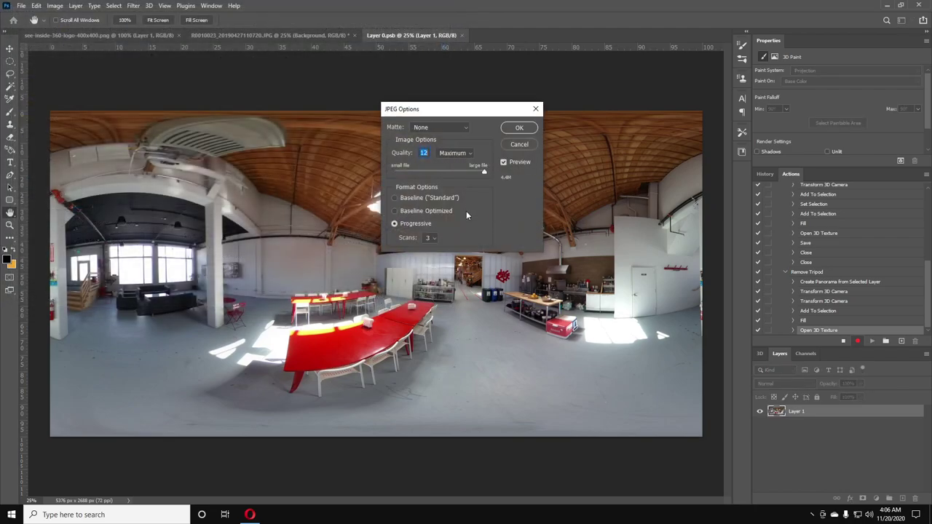
{"action": "left_click", "coordinate": [519, 129]}
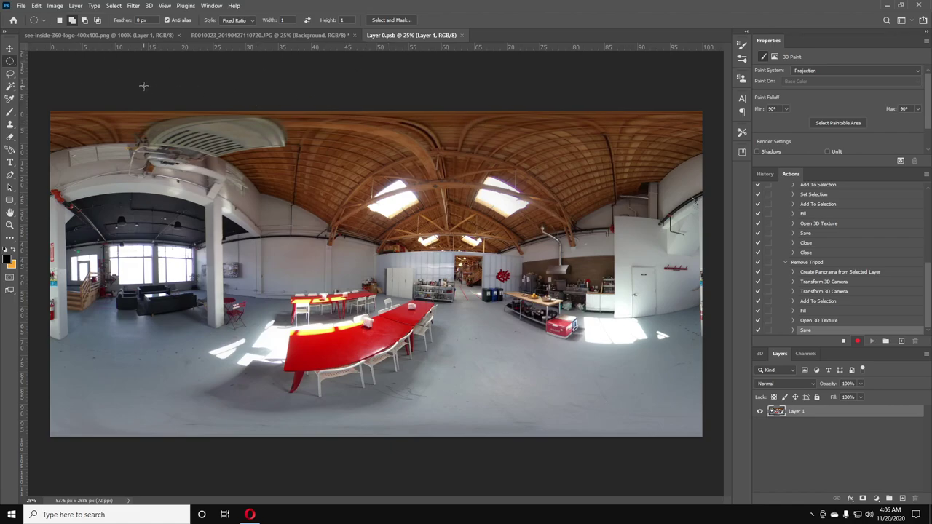
{"action": "left_click", "coordinate": [463, 37]}
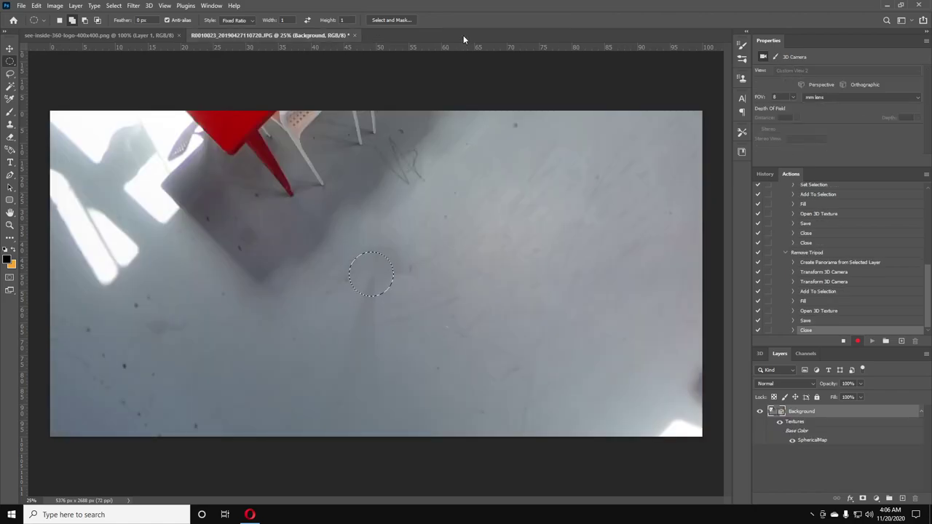
Close the panorama document without saving its changes and stop recording the Remove Tripod action
{"action": "left_click", "coordinate": [354, 35]}
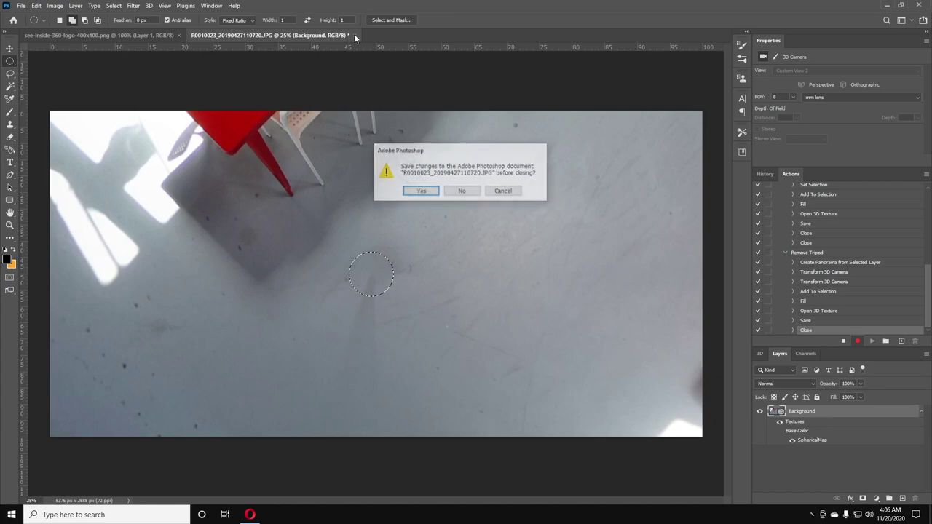
{"action": "left_click", "coordinate": [463, 192]}
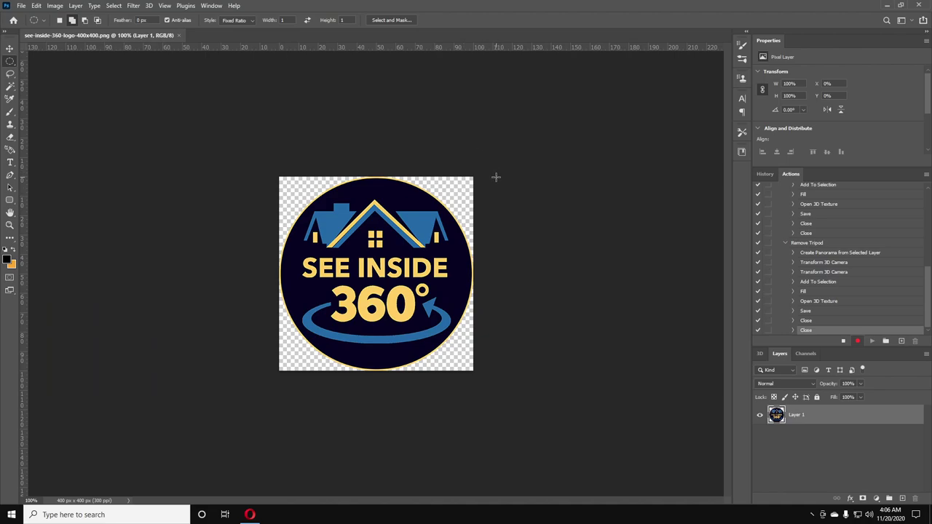
{"action": "left_click", "coordinate": [844, 342]}
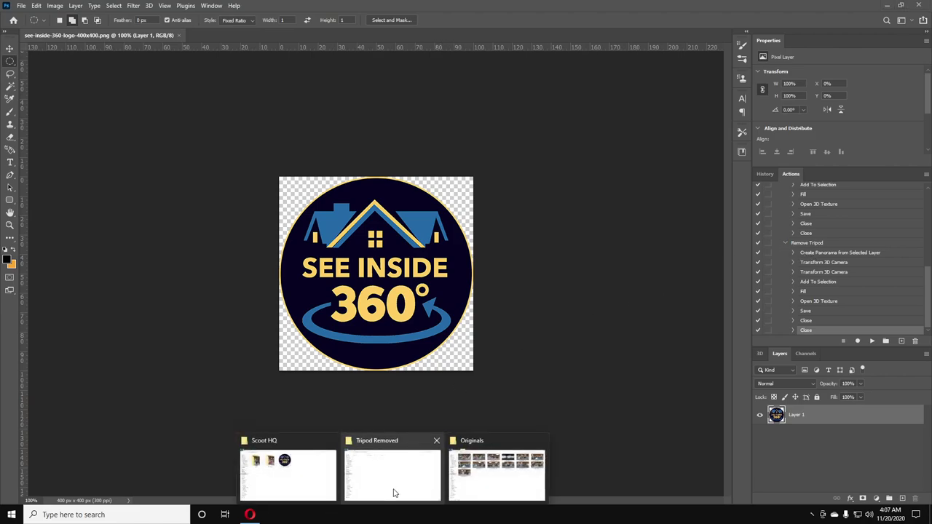
Switch to File Explorer, show the Tripod Removed folder with extra large icons and inspect the saved Layer 0 image in Photos
{"action": "left_click", "coordinate": [478, 479]}
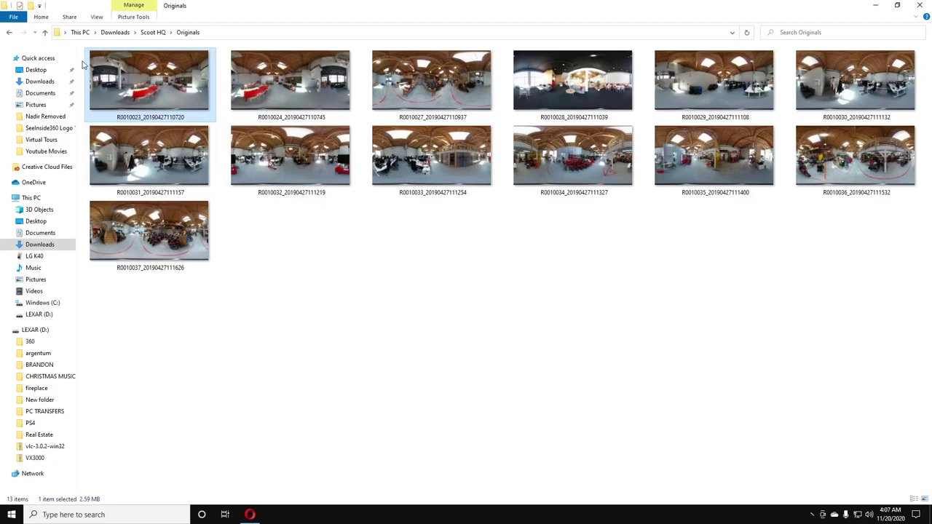
{"action": "left_click", "coordinate": [386, 481]}
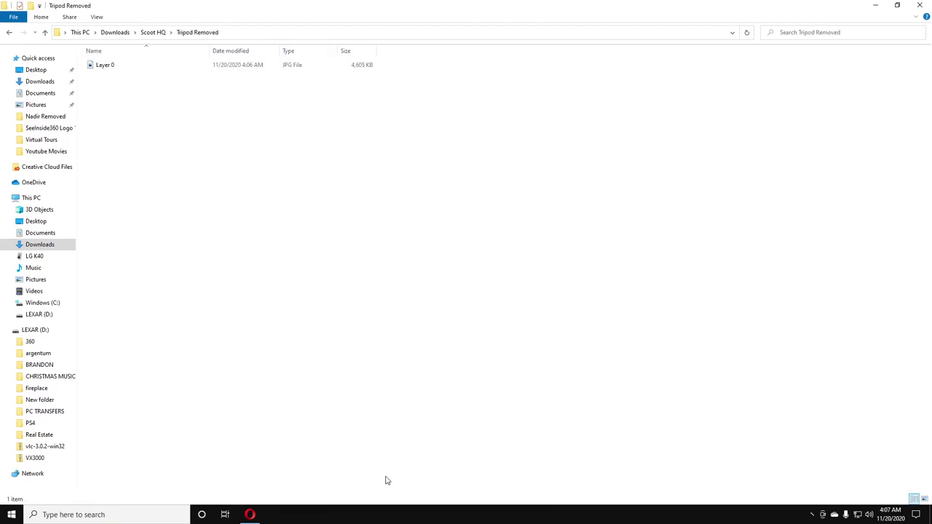
{"action": "right_click", "coordinate": [169, 124]}
{"action": "mouse_move", "coordinate": [252, 133]}
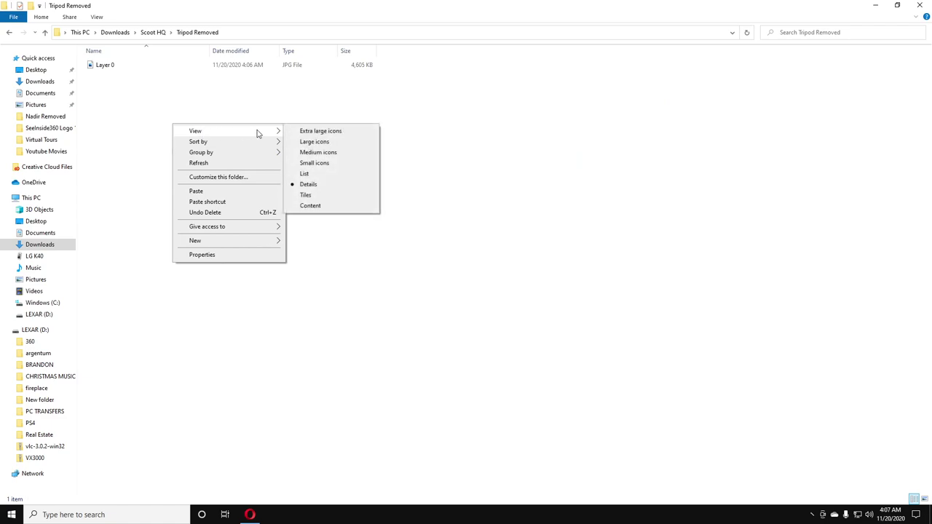
{"action": "left_click", "coordinate": [327, 131]}
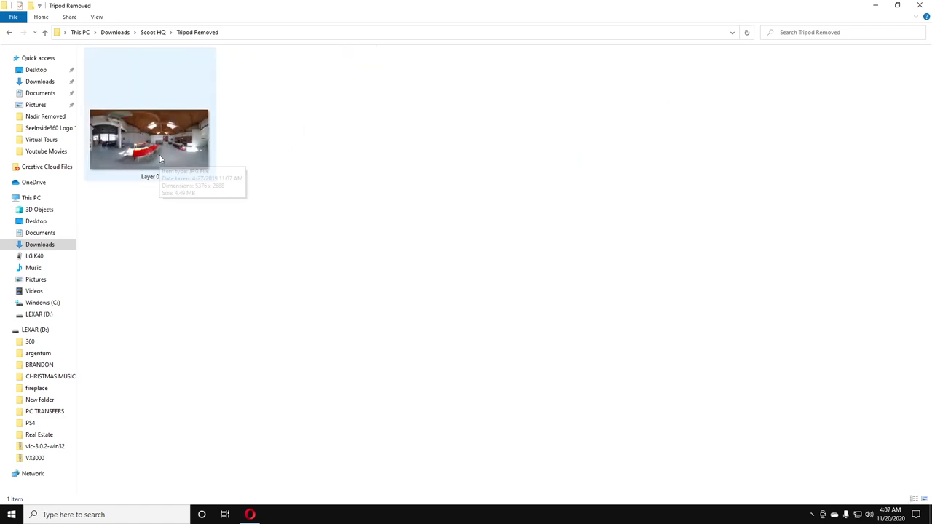
{"action": "left_click", "coordinate": [157, 155]}
{"action": "double_click", "coordinate": [157, 155]}
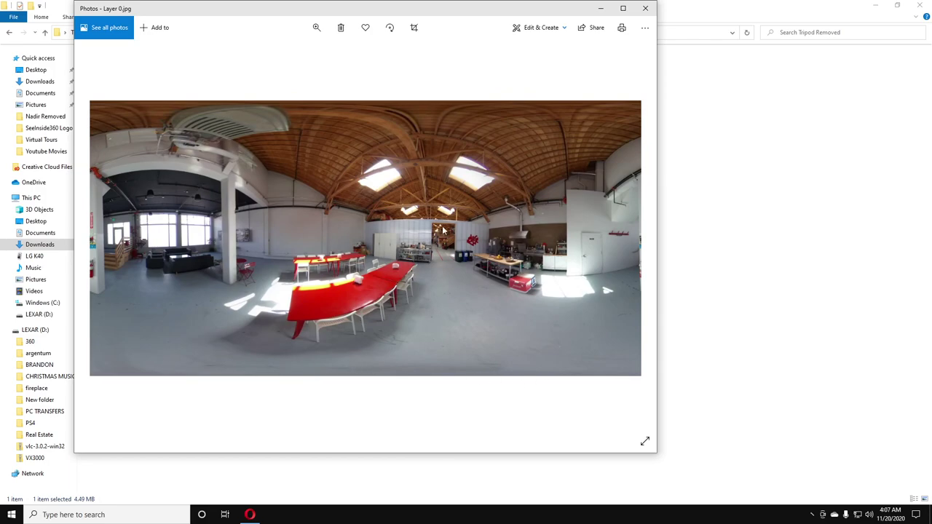
{"action": "left_click", "coordinate": [644, 8]}
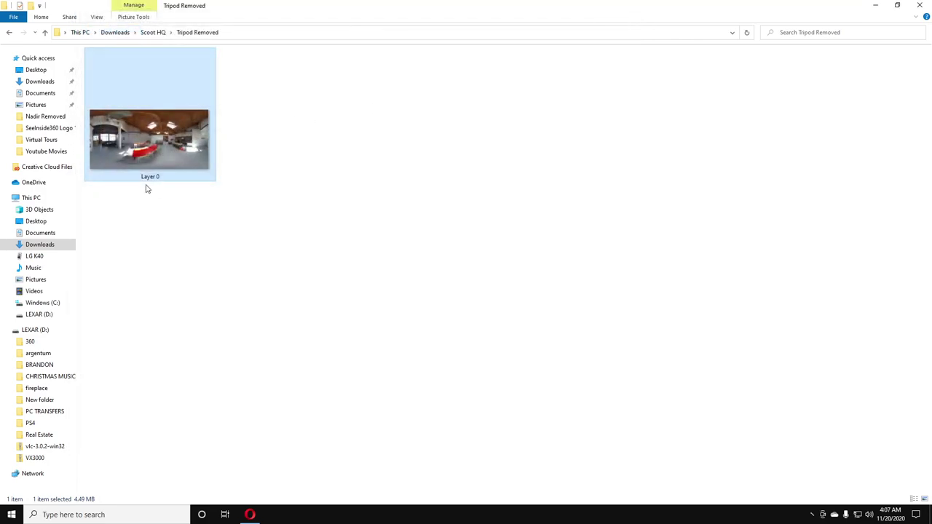
Delete the Layer 0 test image from the Tripod Removed folder and reopen that folder from Scoot HQ
{"action": "right_click", "coordinate": [130, 149]}
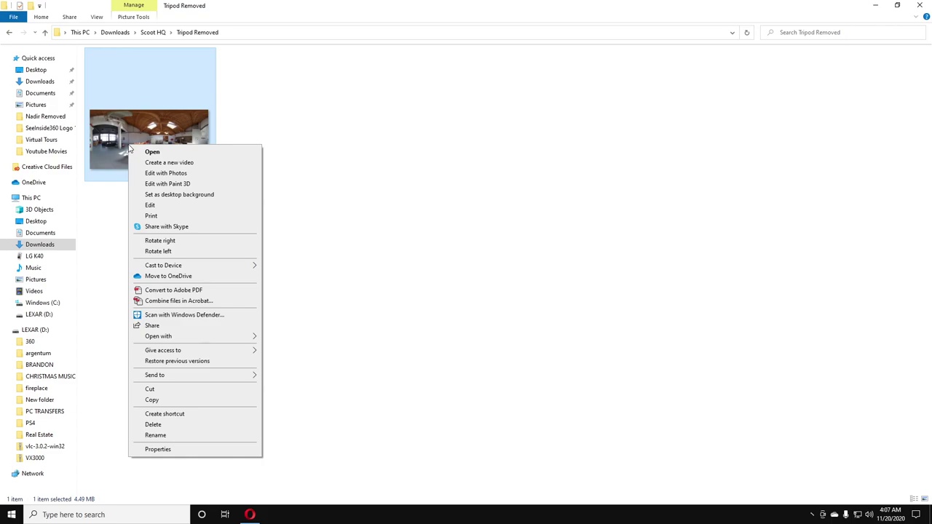
{"action": "left_click", "coordinate": [187, 425]}
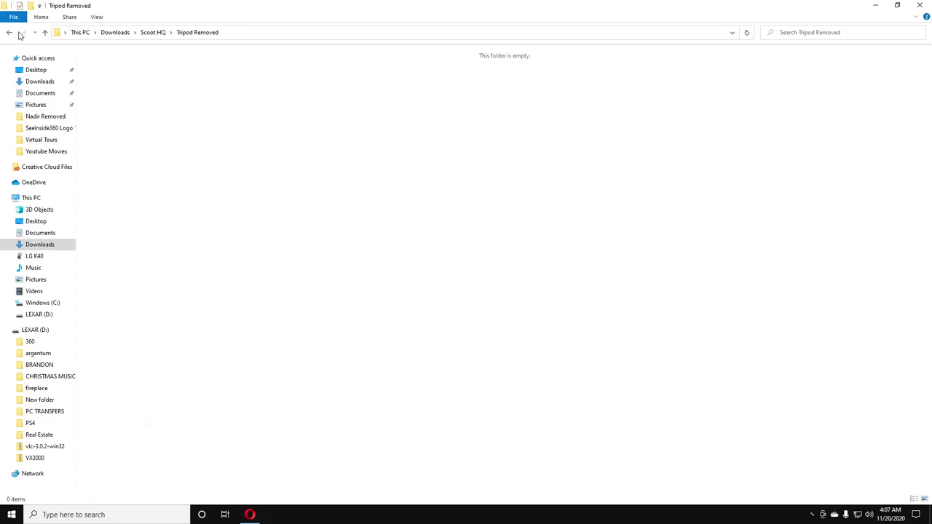
{"action": "left_click", "coordinate": [9, 33]}
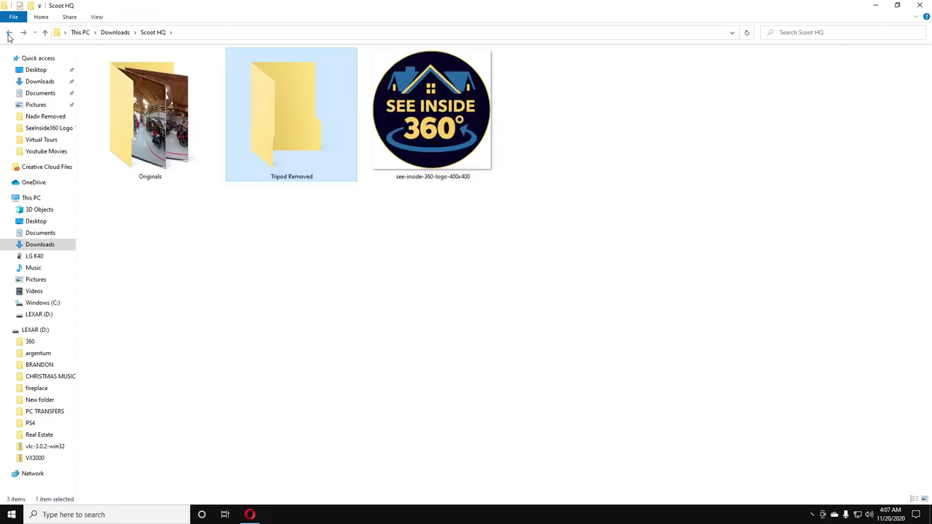
{"action": "double_click", "coordinate": [291, 146]}
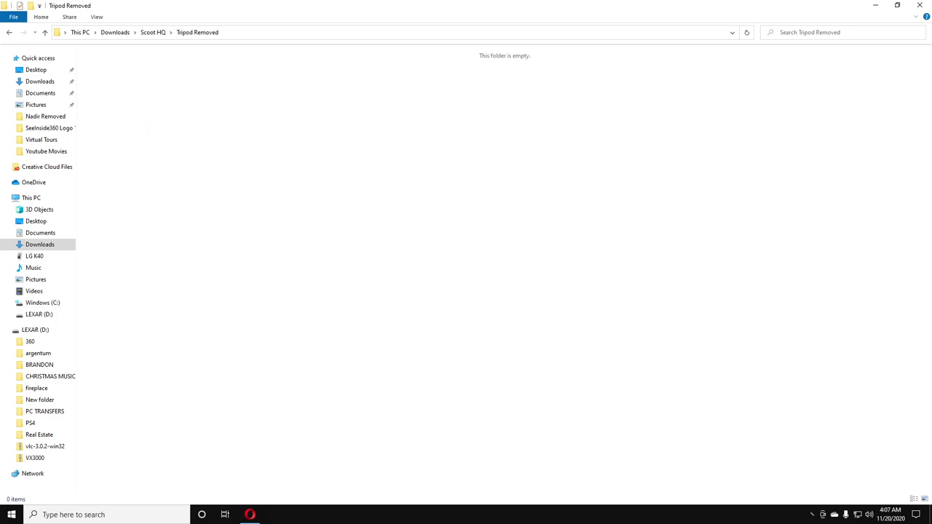
Switch to Photoshop and start a Batch automation that plays the Remove Tripod action
{"action": "key", "text": "alt+Tab"}
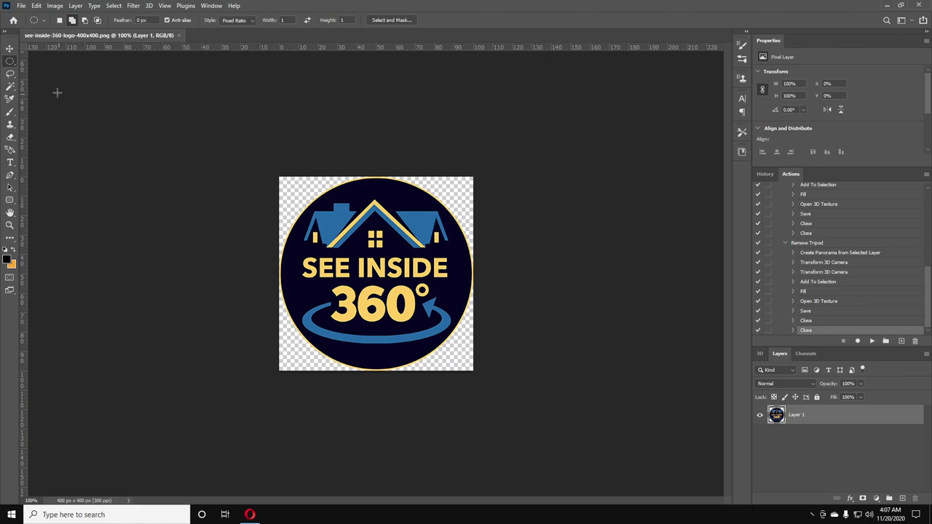
{"action": "left_click", "coordinate": [22, 6]}
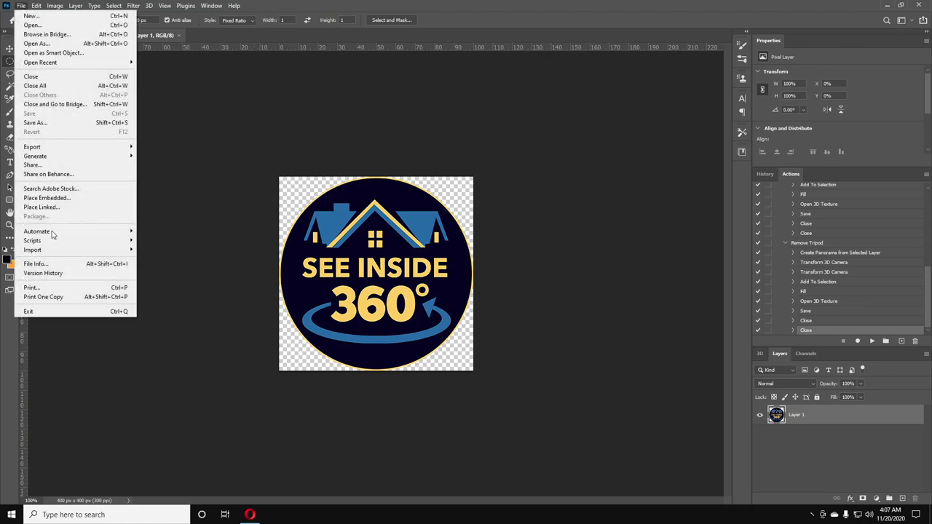
{"action": "mouse_move", "coordinate": [56, 233]}
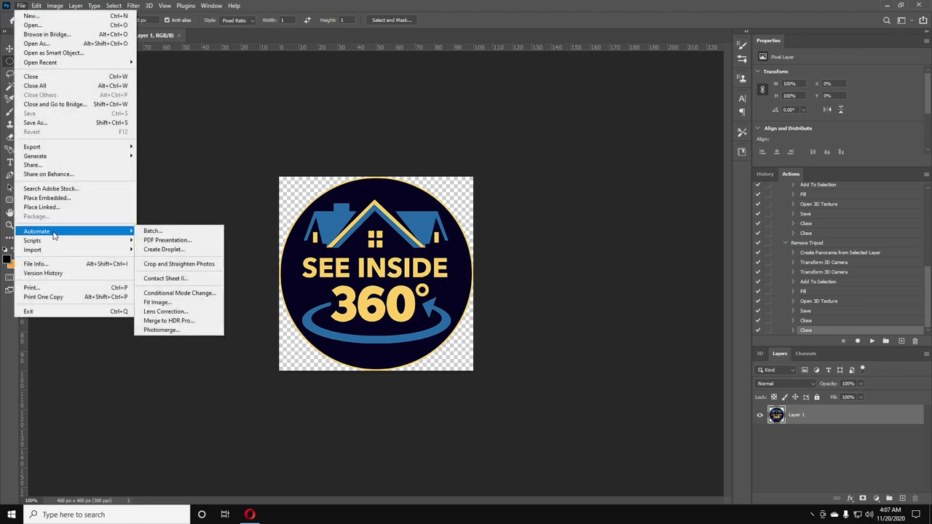
{"action": "left_click", "coordinate": [185, 232]}
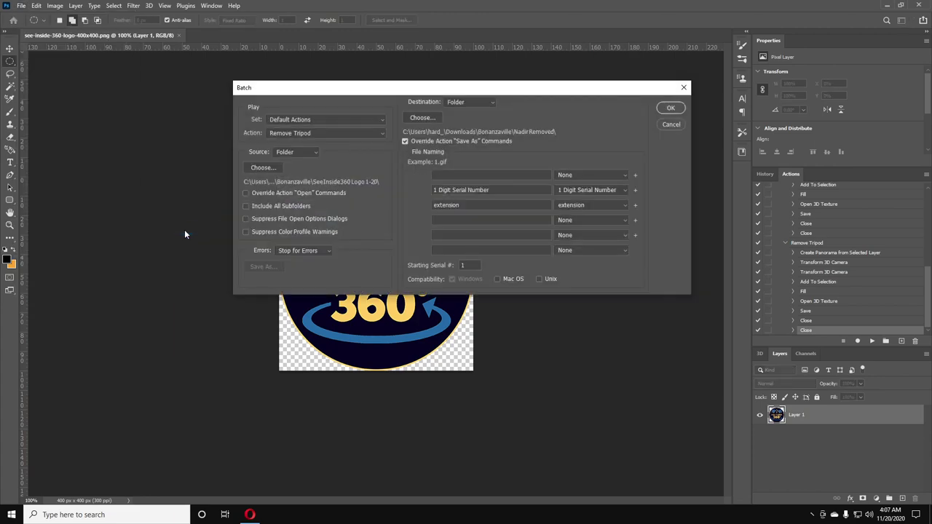
{"action": "left_click", "coordinate": [356, 133]}
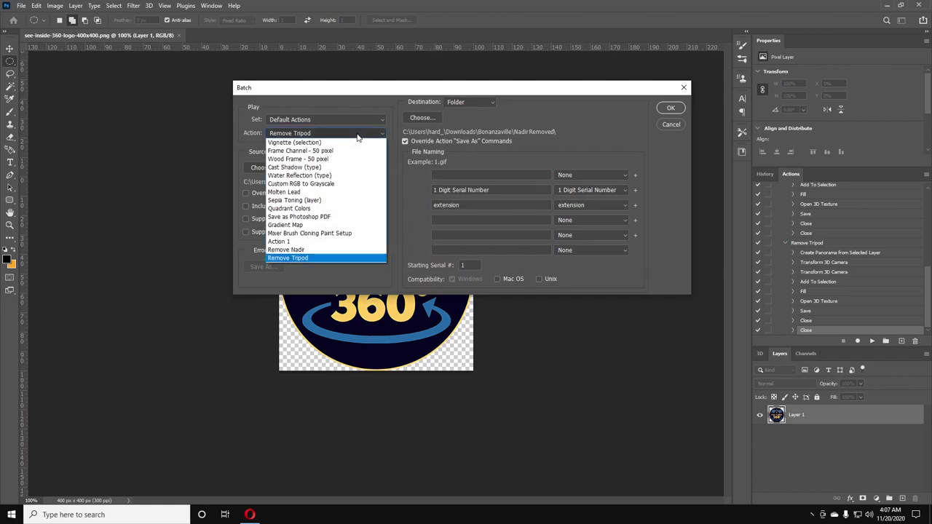
{"action": "left_click", "coordinate": [327, 258]}
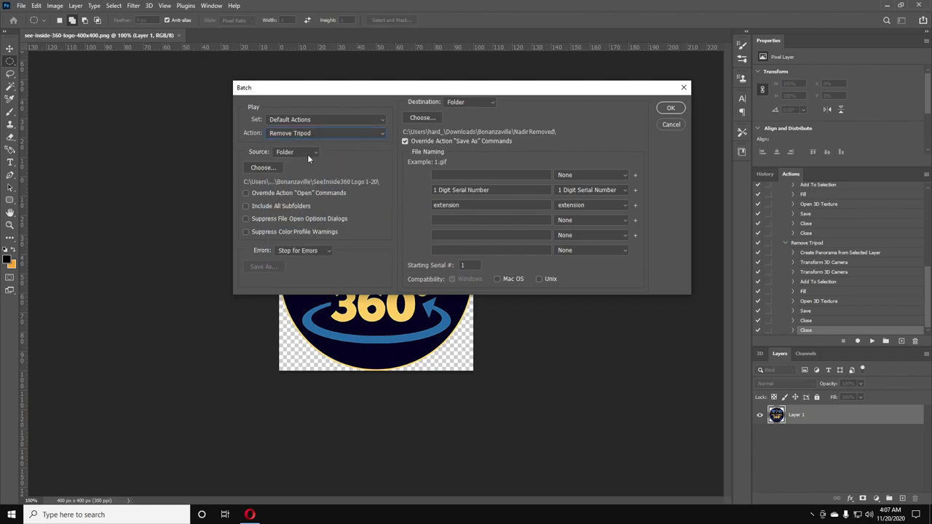
Set the batch source folder to Downloads > Scoot HQ > Originals
{"action": "left_click", "coordinate": [263, 168]}
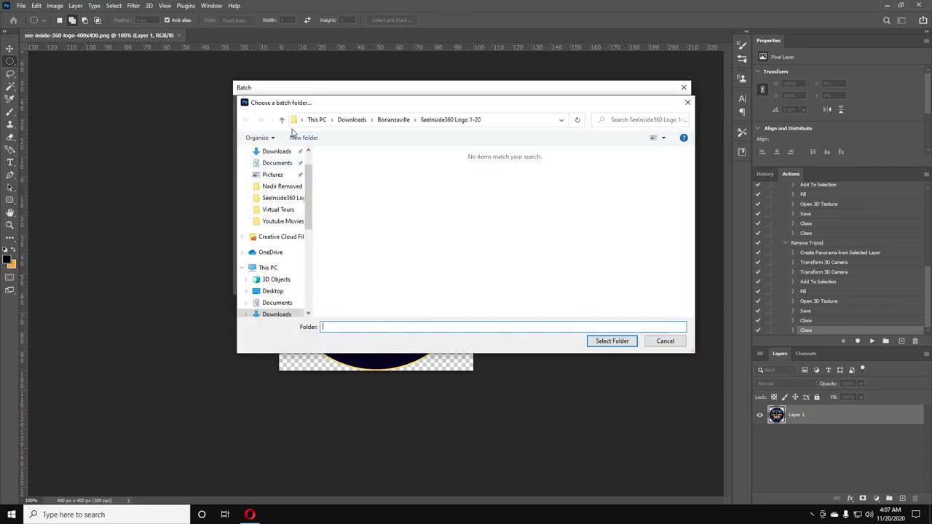
{"action": "left_click", "coordinate": [281, 119]}
{"action": "left_click", "coordinate": [282, 119]}
{"action": "double_click", "coordinate": [355, 198]}
{"action": "double_click", "coordinate": [346, 167]}
{"action": "left_click", "coordinate": [610, 342]}
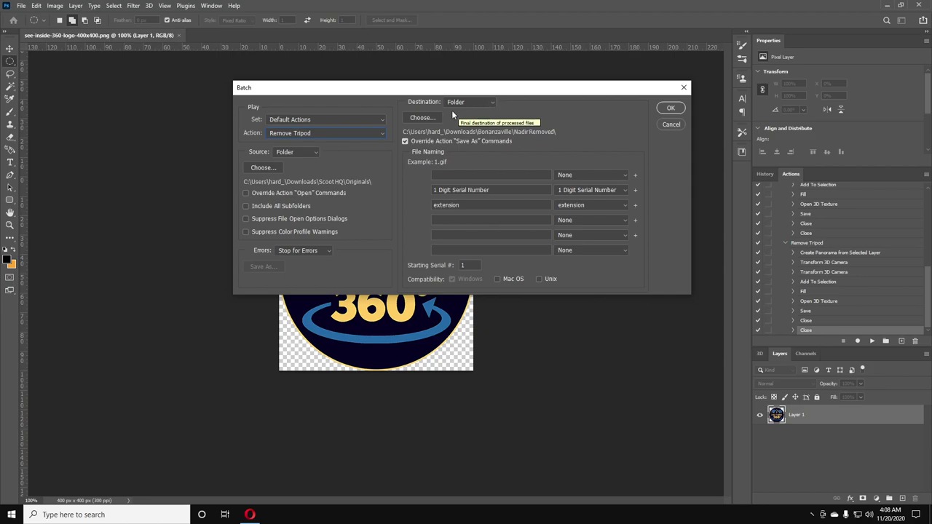
Set the batch destination folder to Downloads > Scoot HQ > Tripod Removed
{"action": "left_click", "coordinate": [423, 118]}
{"action": "left_click", "coordinate": [282, 119]}
{"action": "left_click", "coordinate": [281, 119]}
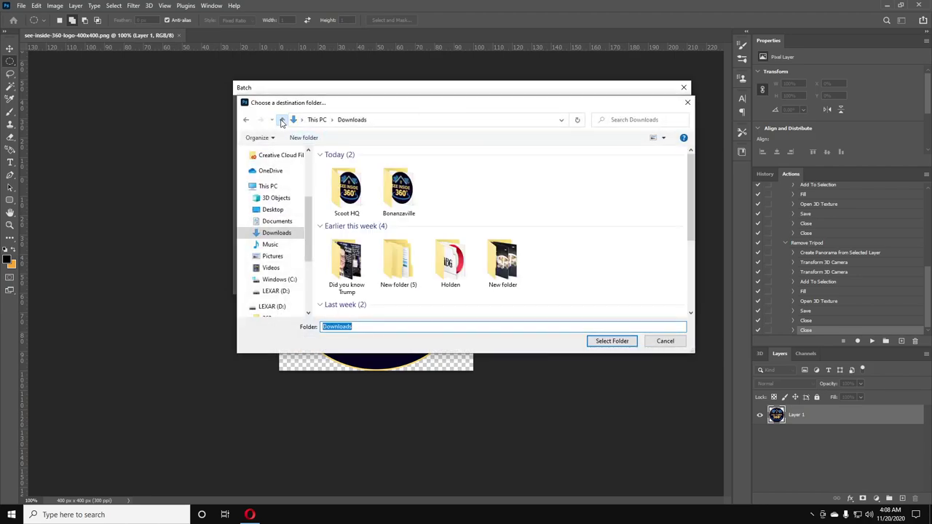
{"action": "double_click", "coordinate": [351, 193]}
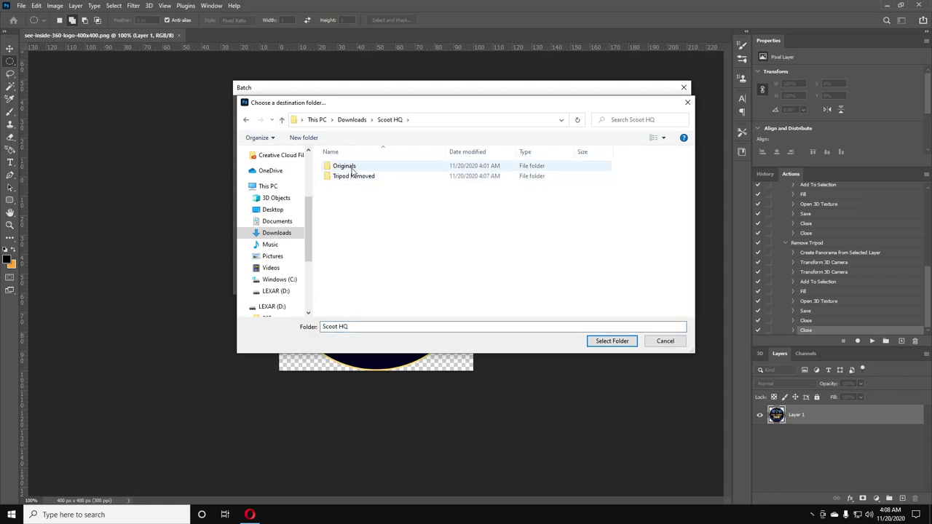
{"action": "double_click", "coordinate": [358, 179]}
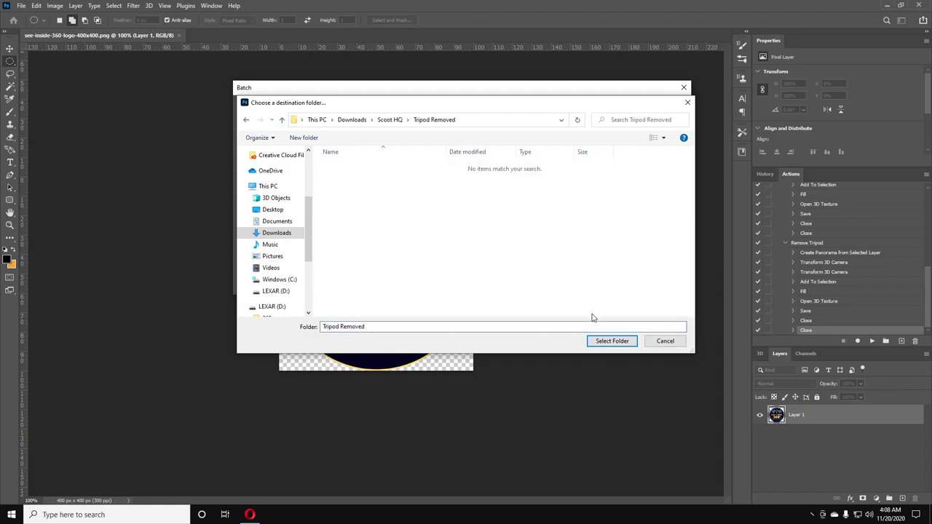
{"action": "left_click", "coordinate": [611, 341]}
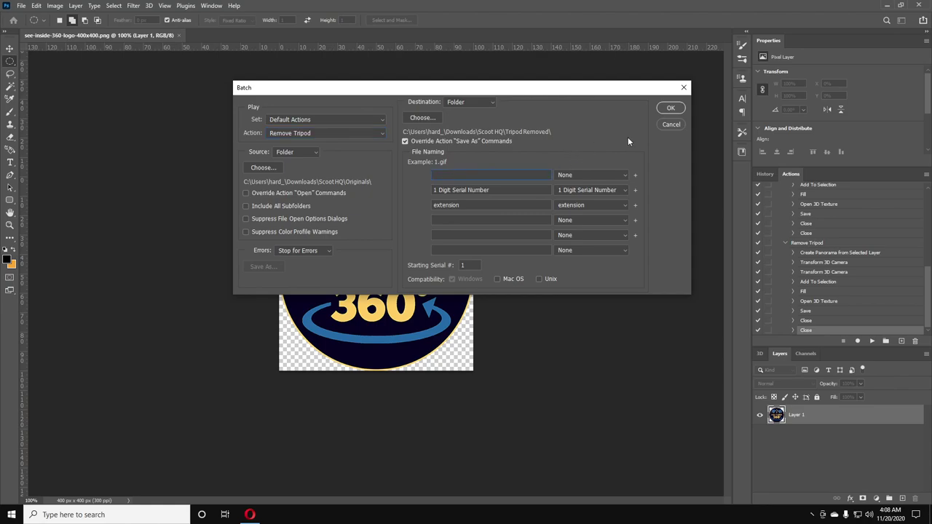
Name the batch output files "Tripod Removed ~" followed by a 1 Digit Serial Number, and run the batch
{"action": "type", "text": "Tripod Removed ~"}
{"action": "left_click", "coordinate": [626, 191]}
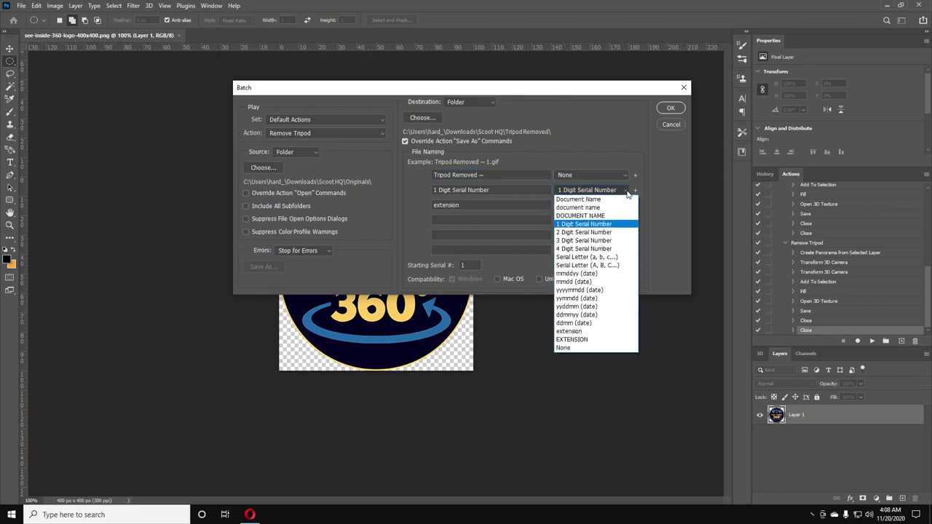
{"action": "left_click", "coordinate": [595, 225]}
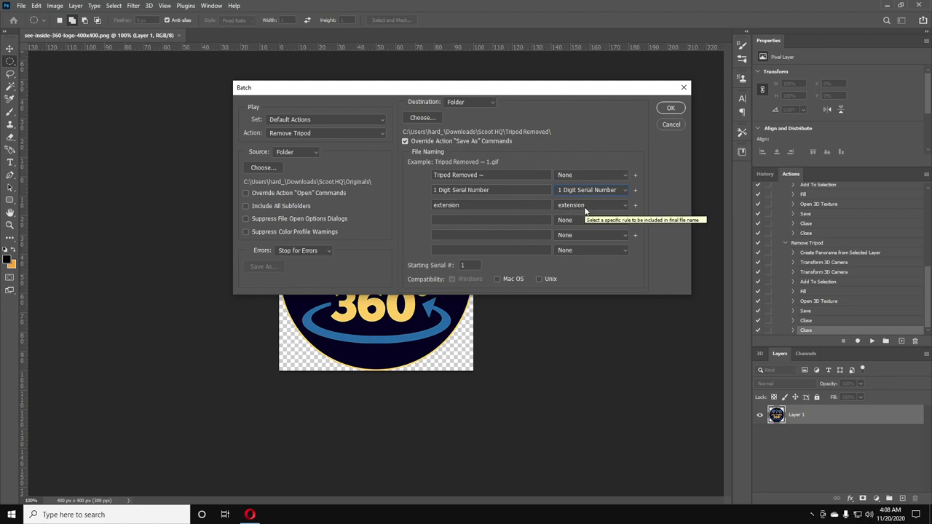
{"action": "left_click", "coordinate": [461, 267]}
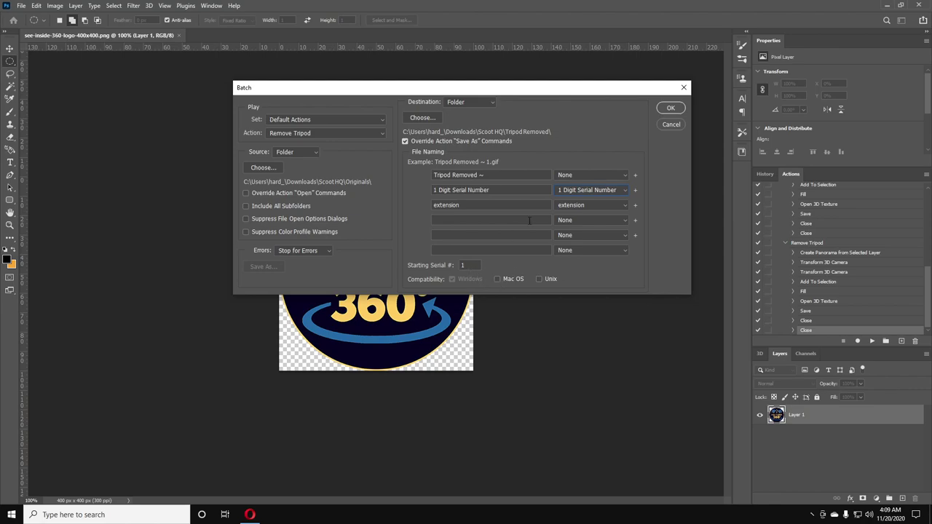
{"action": "left_click", "coordinate": [667, 109]}
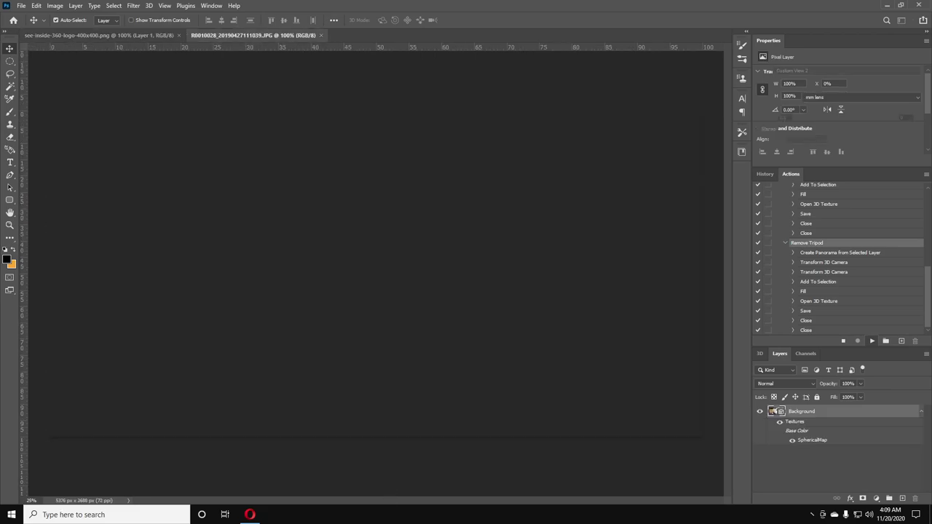
Switch to the Tripod Removed folder in File Explorer and inspect the processed image "Tripod Removed ~ 2" in Photos
{"action": "left_click", "coordinate": [396, 491]}
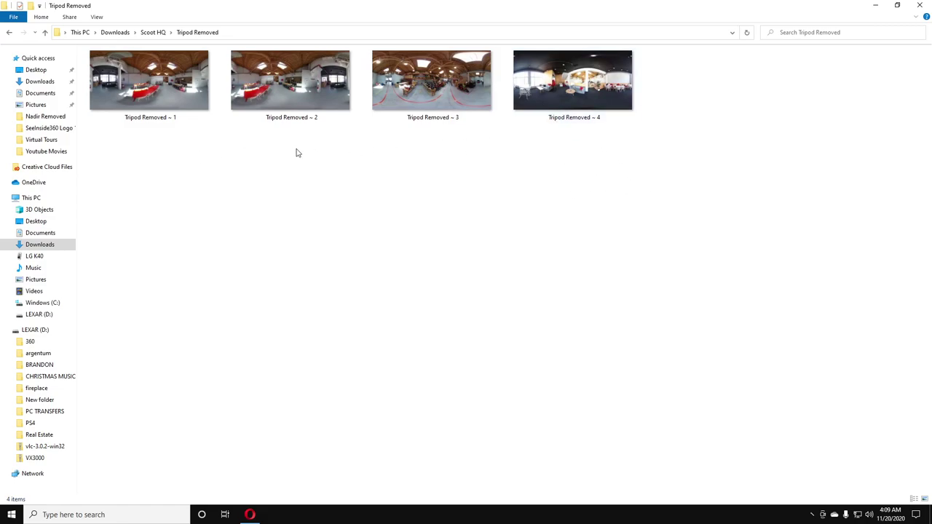
{"action": "double_click", "coordinate": [285, 99]}
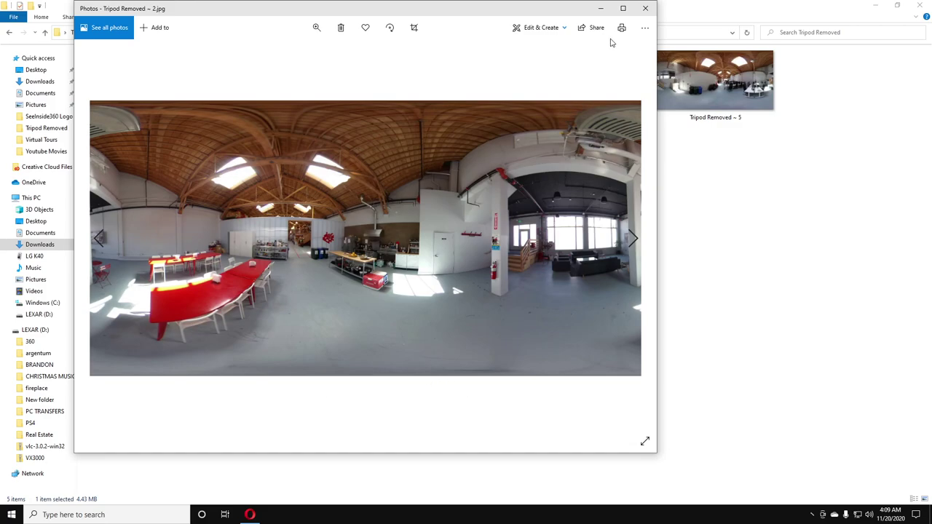
{"action": "left_click", "coordinate": [645, 8]}
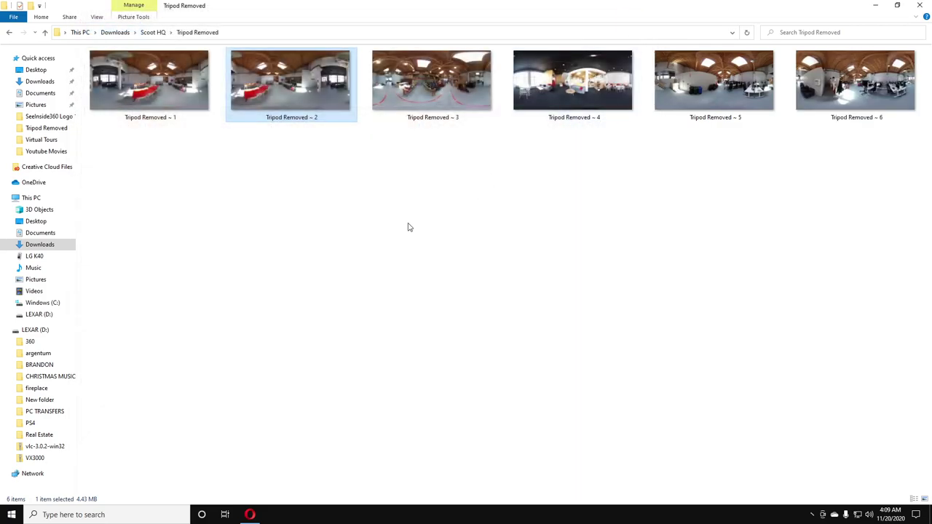